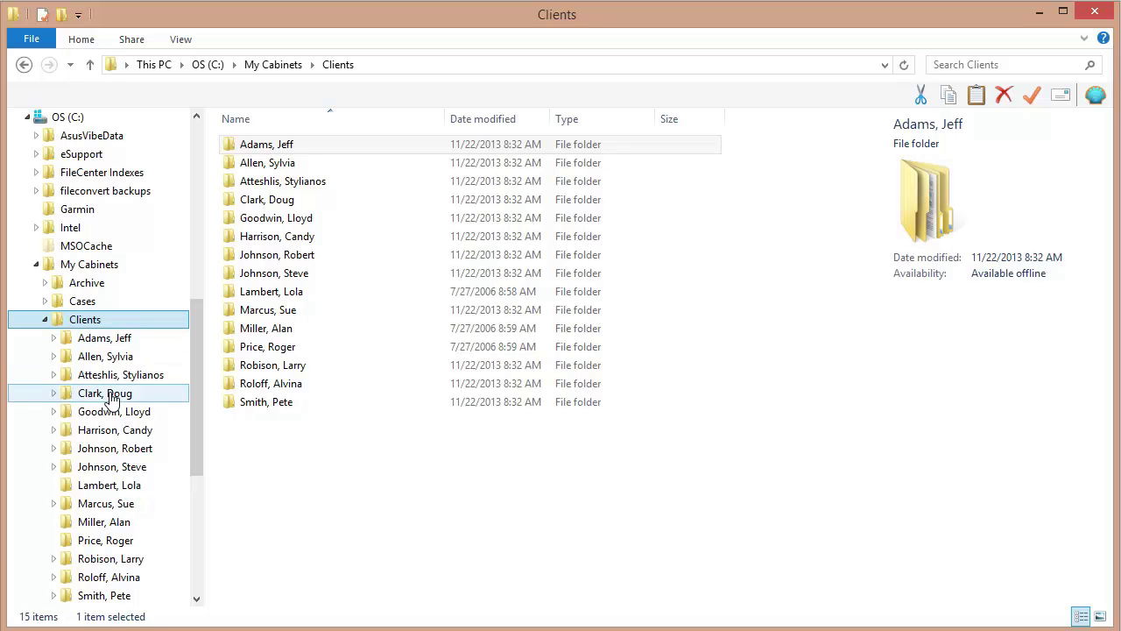
# Rename the client folder in Explorer to the shortened first name, then close Explorer.
pyautogui.click(264, 255)
pyautogui.click(264, 255)
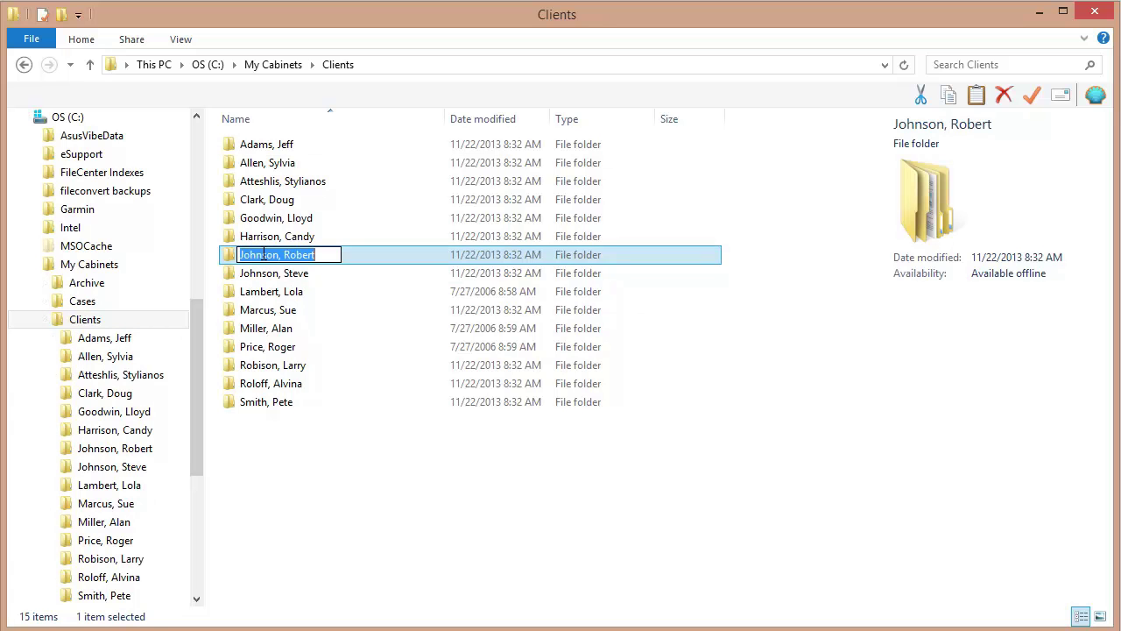
pyautogui.press('End')
pyautogui.press('BackSpace')
pyautogui.press('BackSpace')
pyautogui.press('BackSpace')
pyautogui.press('BackSpace')
pyautogui.press('BackSpace')
pyautogui.press('BackSpace')
pyautogui.write('Bob')
pyautogui.press('Return')
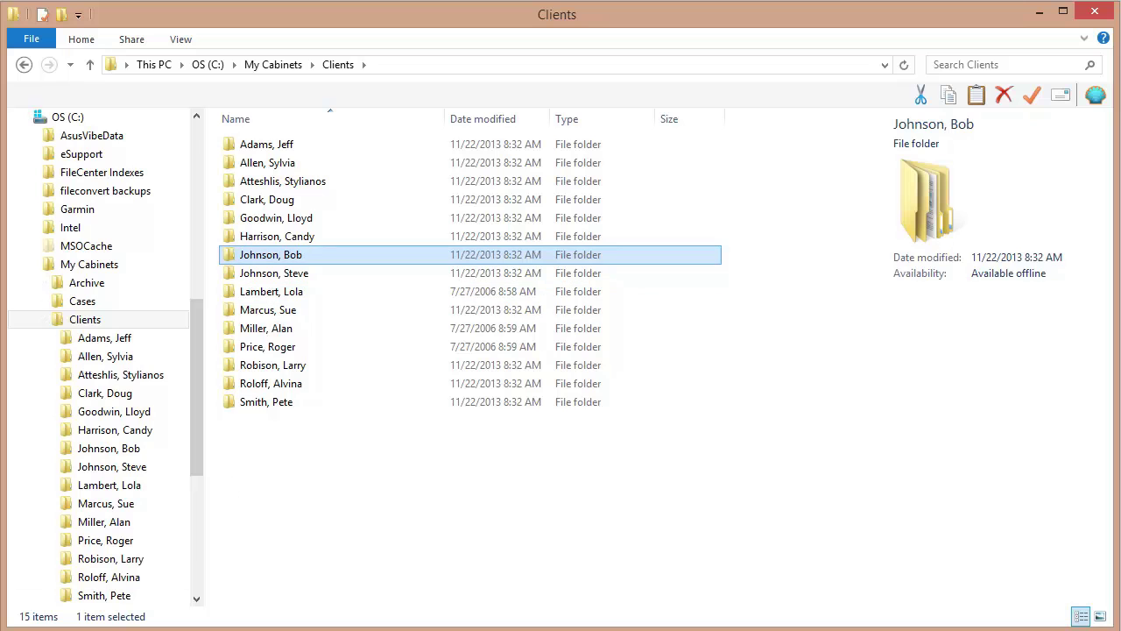
pyautogui.hotkey('alt', 'F4')
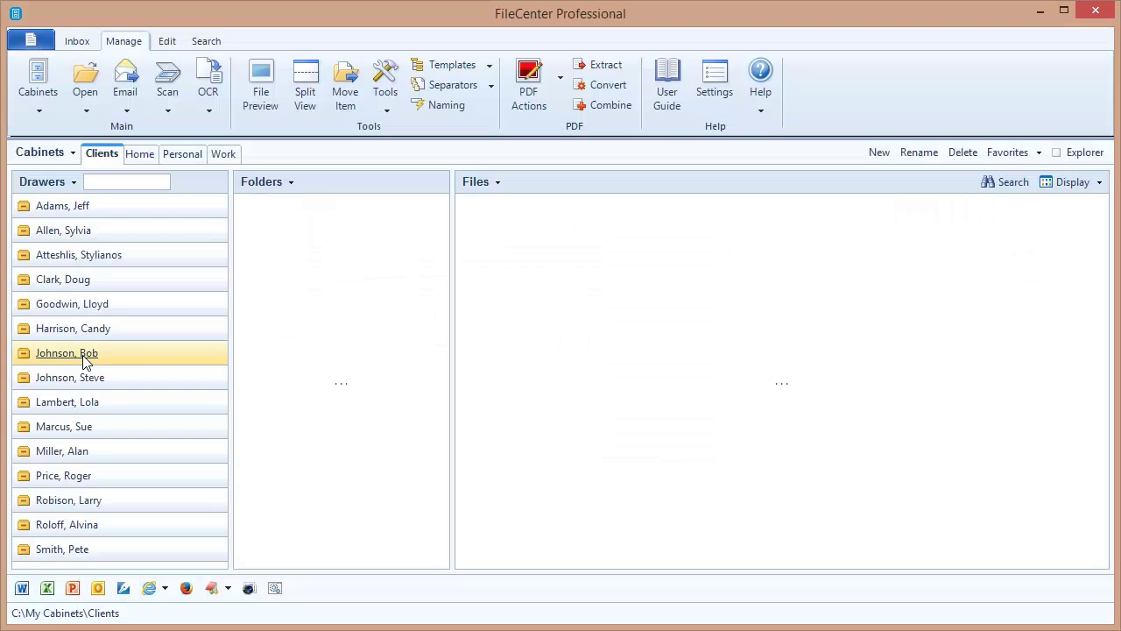
# Open the first client drawer to show its seven folders, Client Communications through Scans.
pyautogui.click(111, 207)
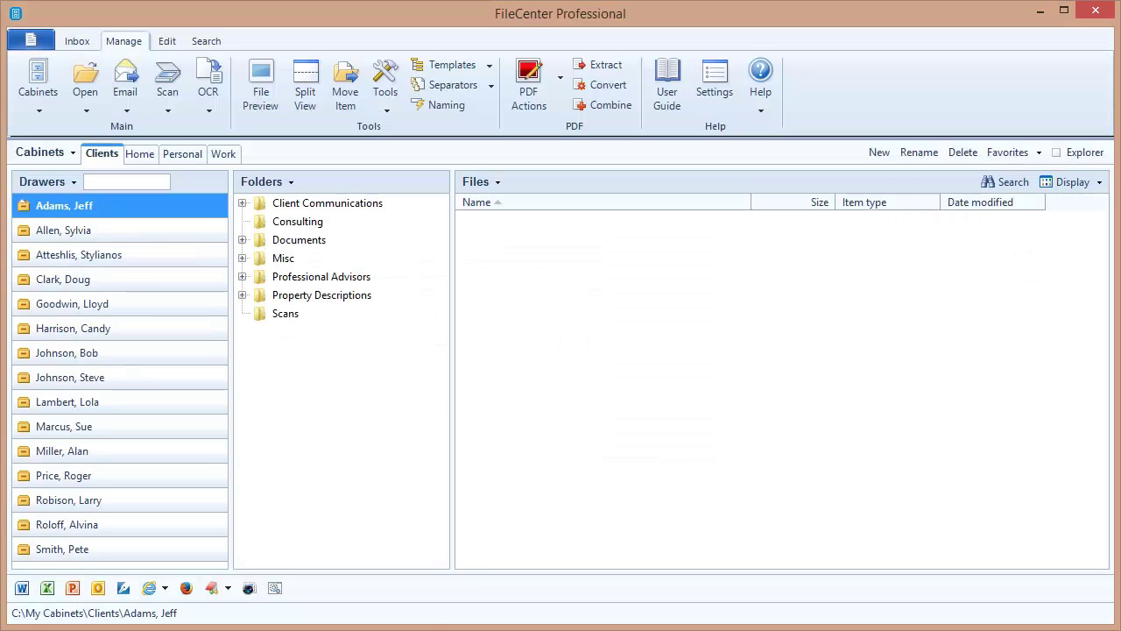
pyautogui.hotkey('alt', 'Tab')
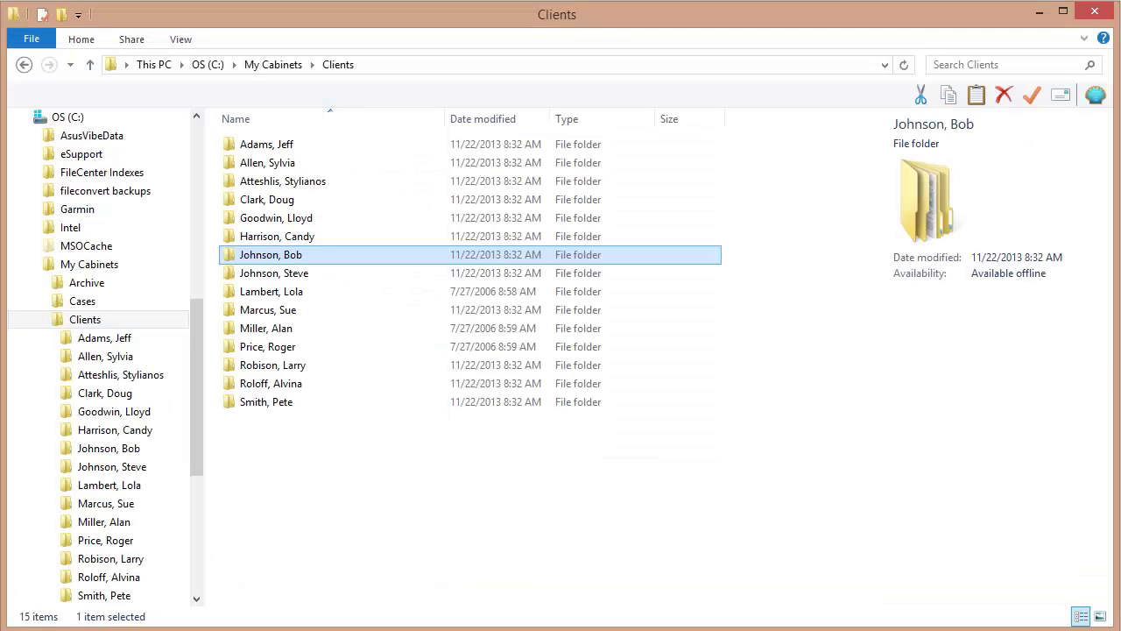
pyautogui.click(135, 342)
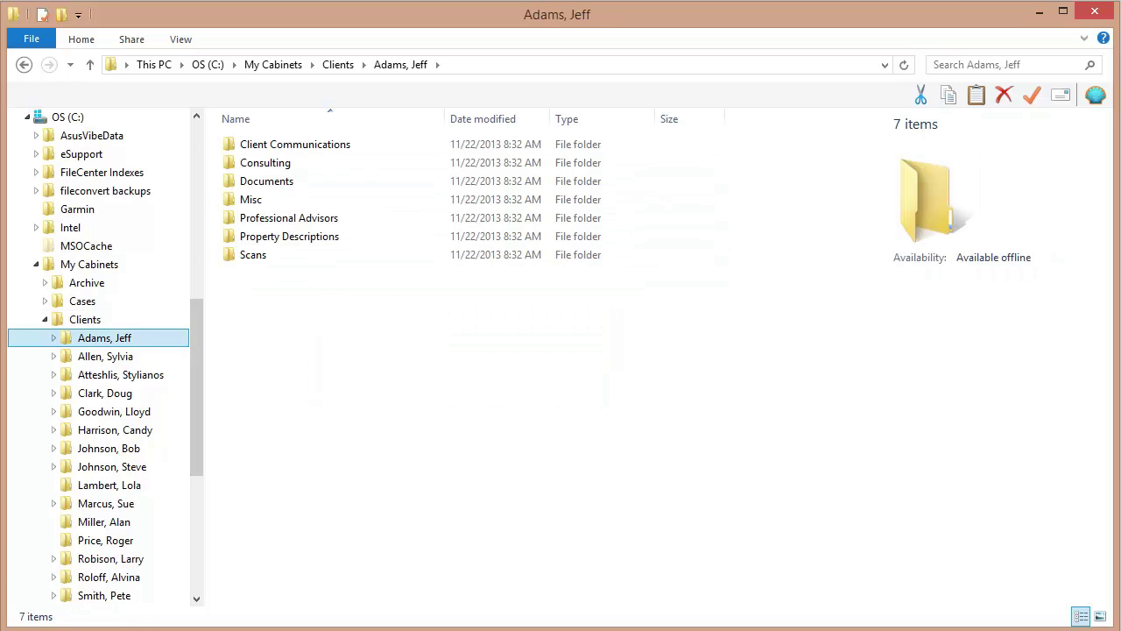
pyautogui.hotkey('alt', 'Tab')
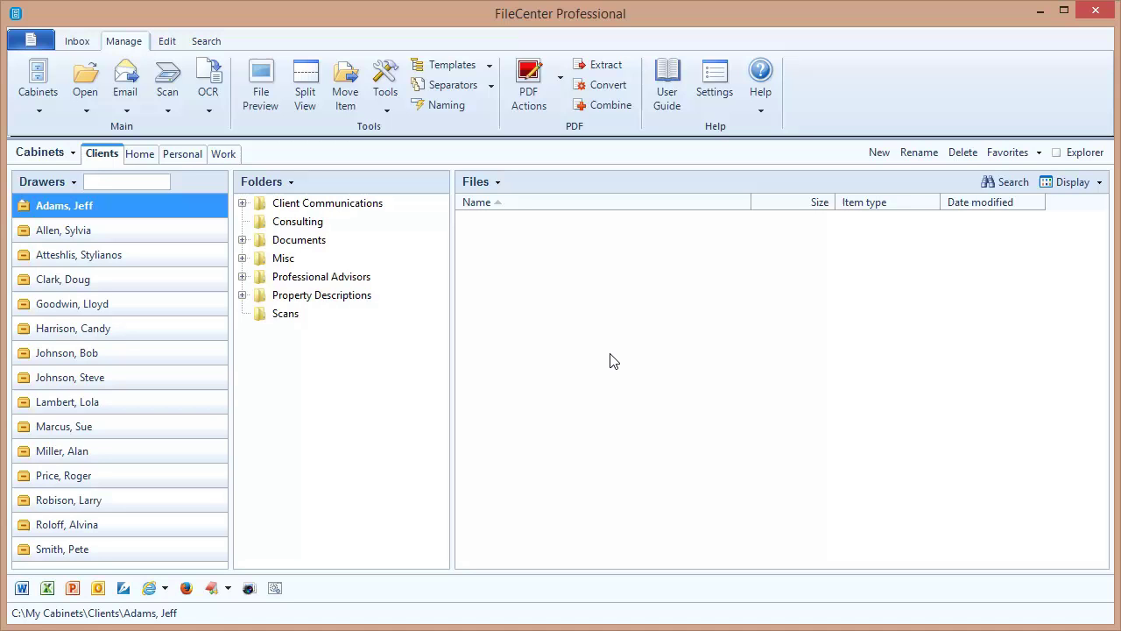
# Add a cabinet named 'Test Cabinet' using the default location C:\My Cabinets\Test Cabinet.
pyautogui.click(33, 111)
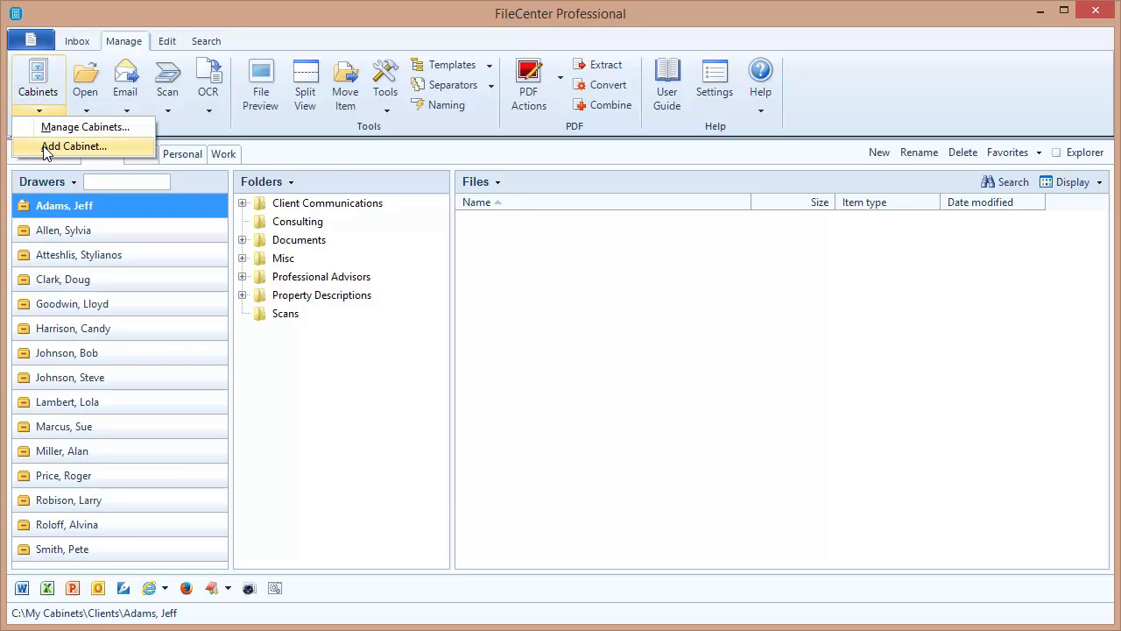
pyautogui.click(46, 149)
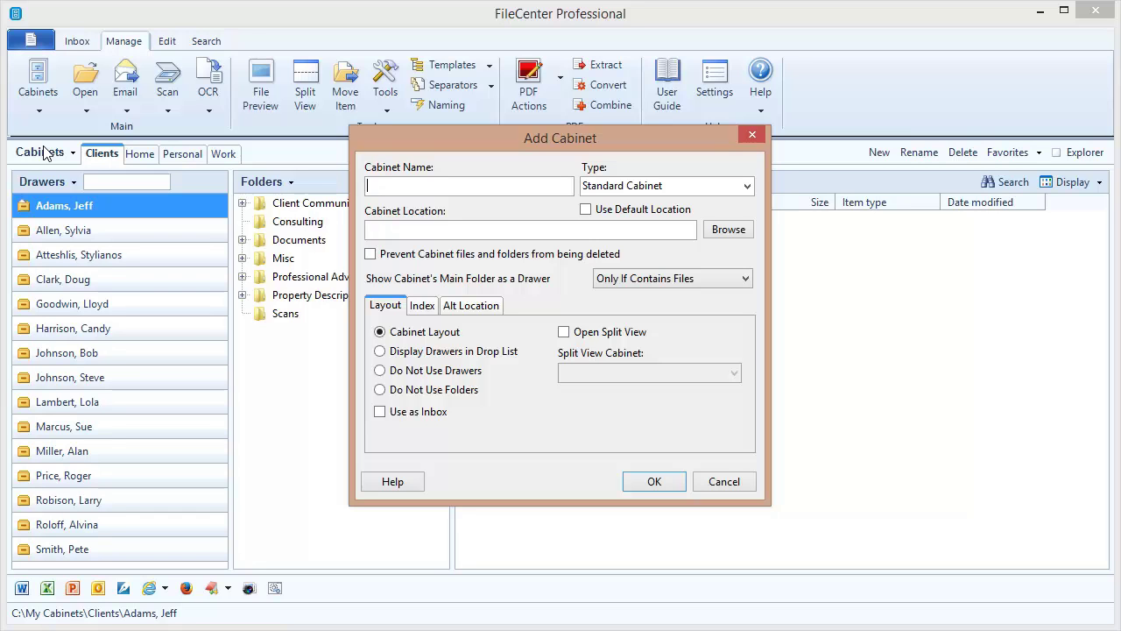
pyautogui.write('Test Cabinet')
pyautogui.click(585, 211)
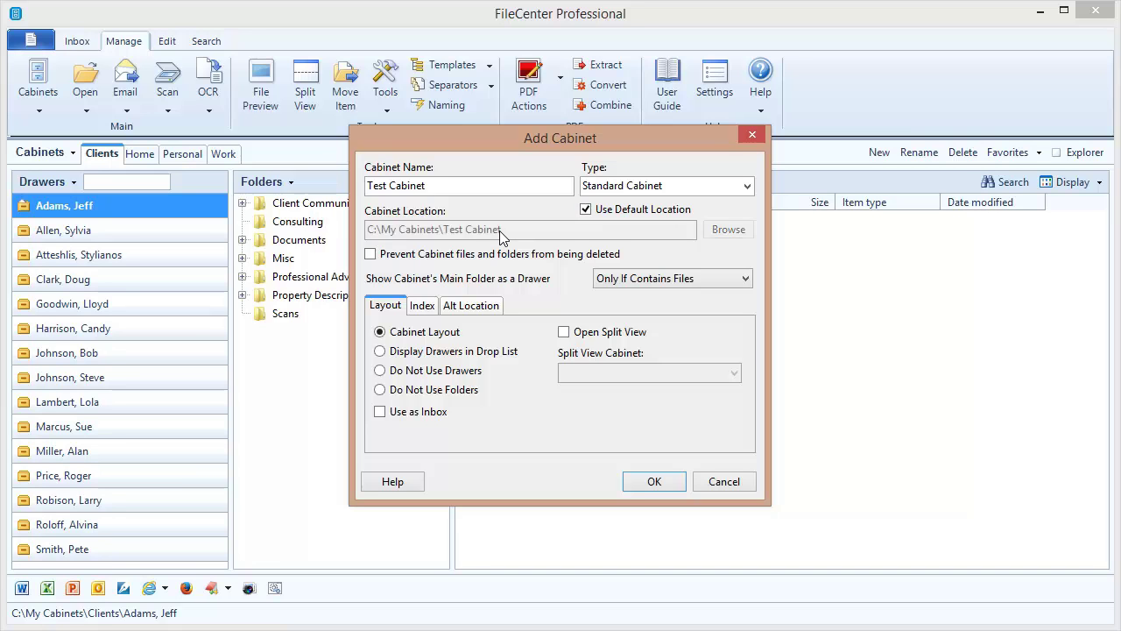
pyautogui.click(642, 482)
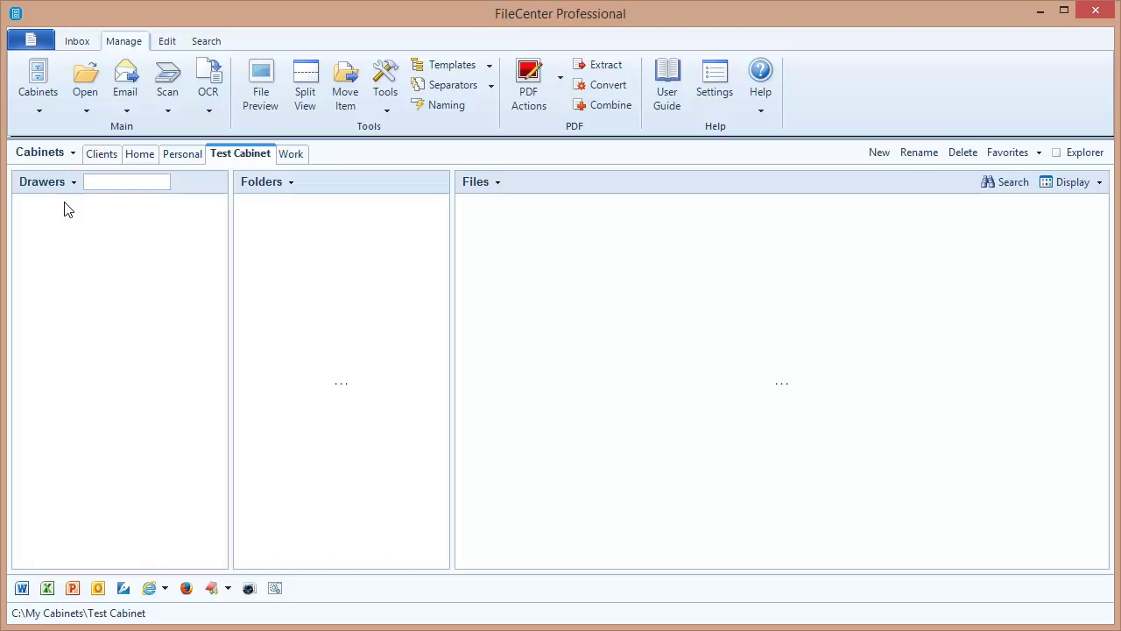
# Create three new drawers named Drawer 1, Drawer 2 and Drawer 3.
pyautogui.click(65, 182)
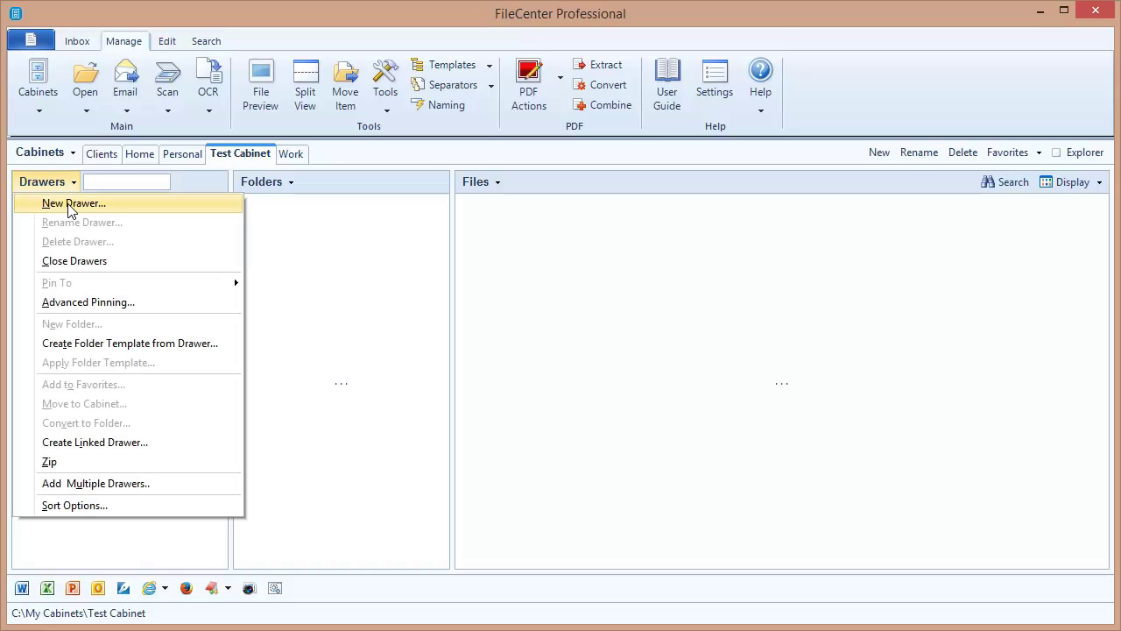
pyautogui.click(74, 203)
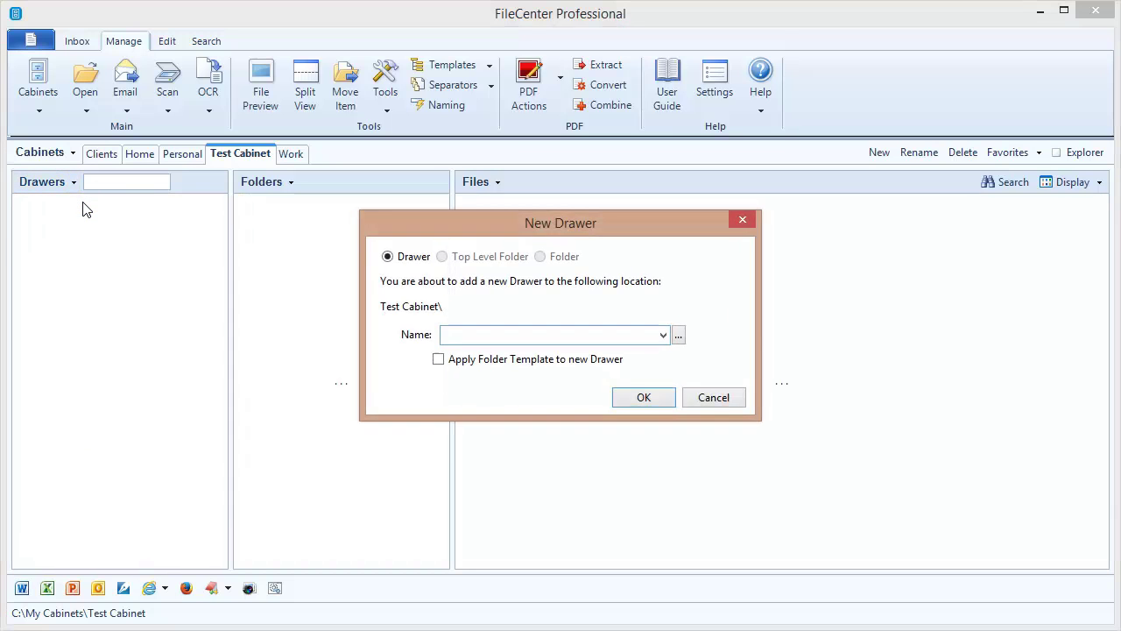
pyautogui.write('Drawer 1')
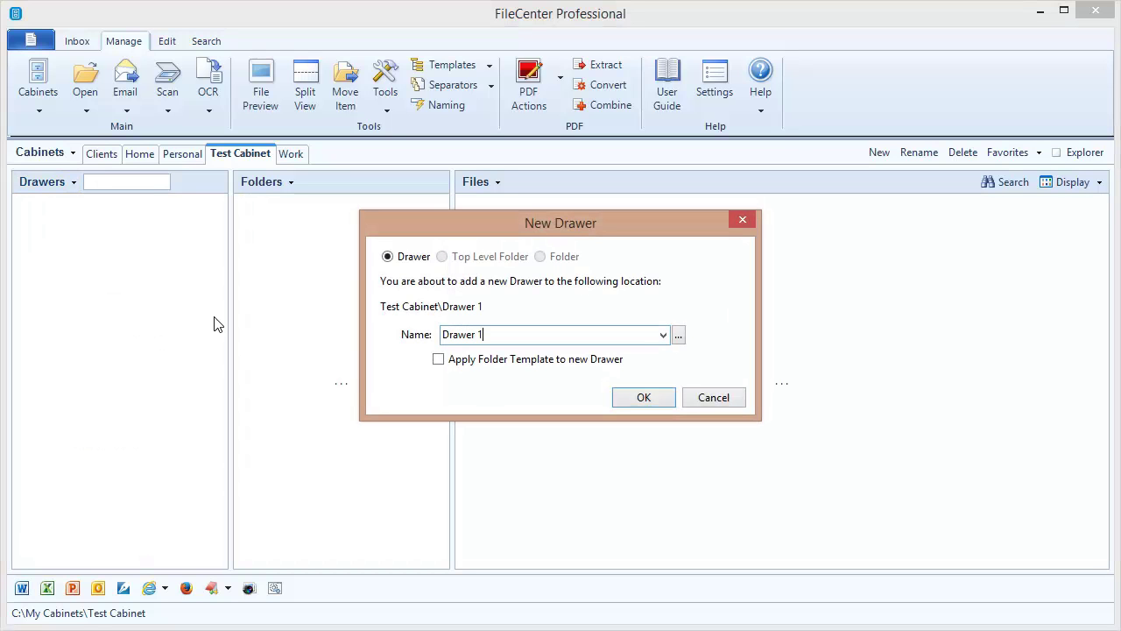
pyautogui.click(644, 397)
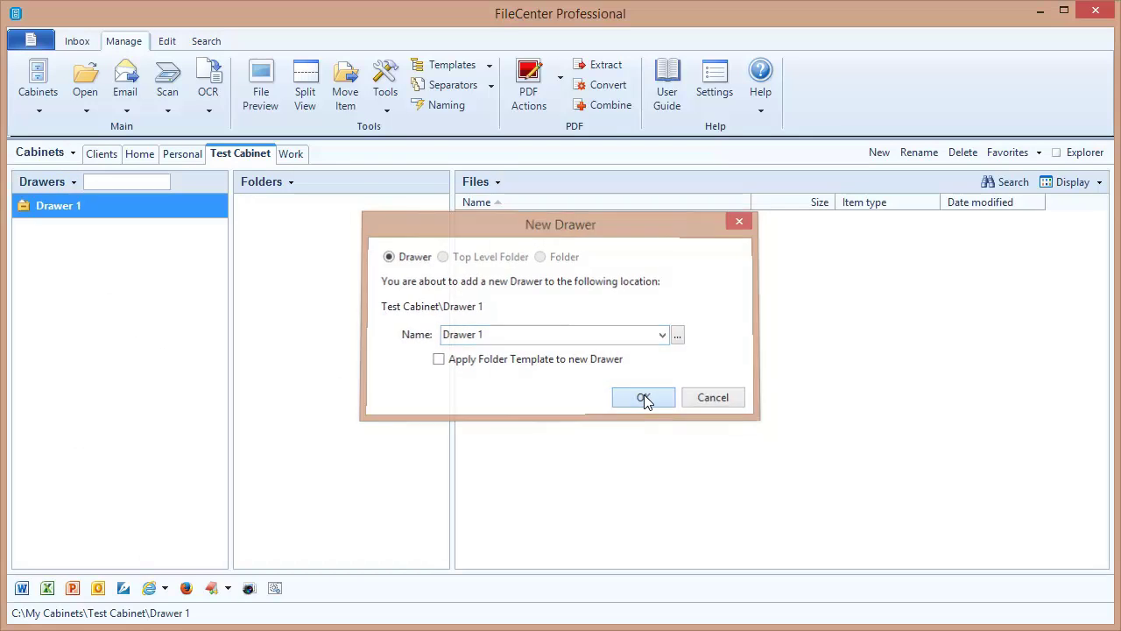
pyautogui.click(63, 183)
pyautogui.click(72, 203)
pyautogui.write('Drawer 2')
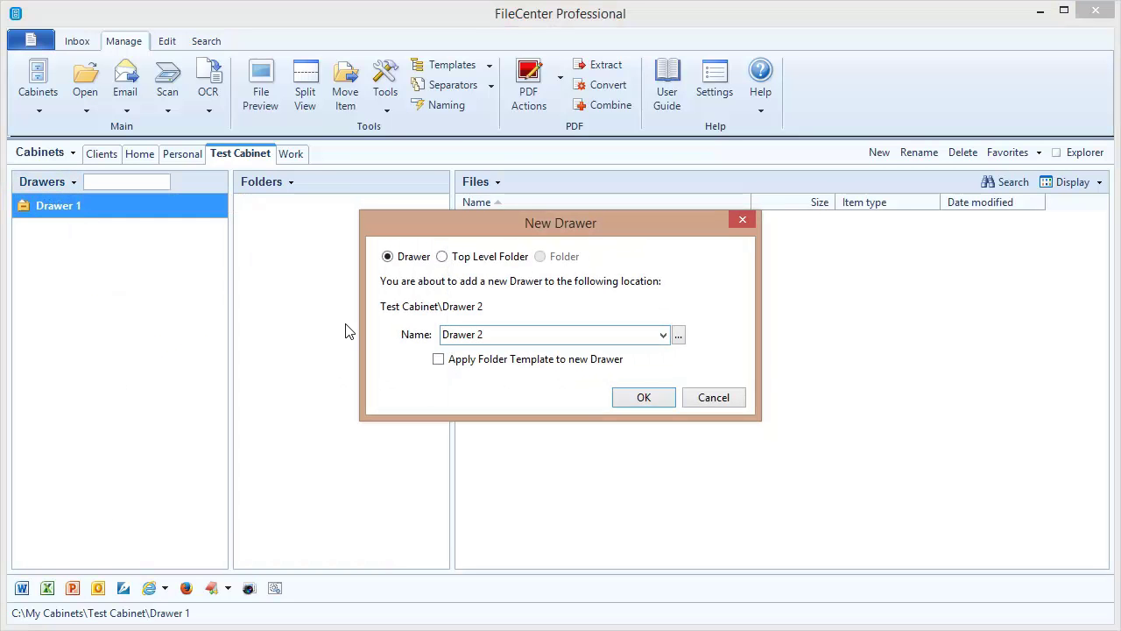
pyautogui.click(651, 397)
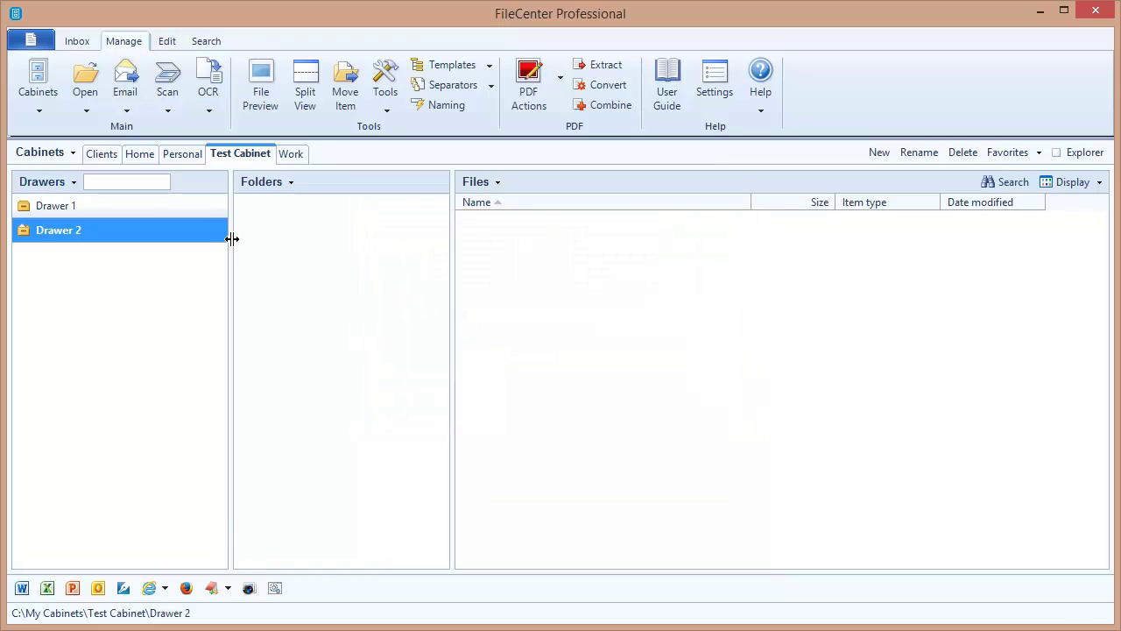
pyautogui.click(55, 182)
pyautogui.click(50, 206)
pyautogui.write('Drawer 3')
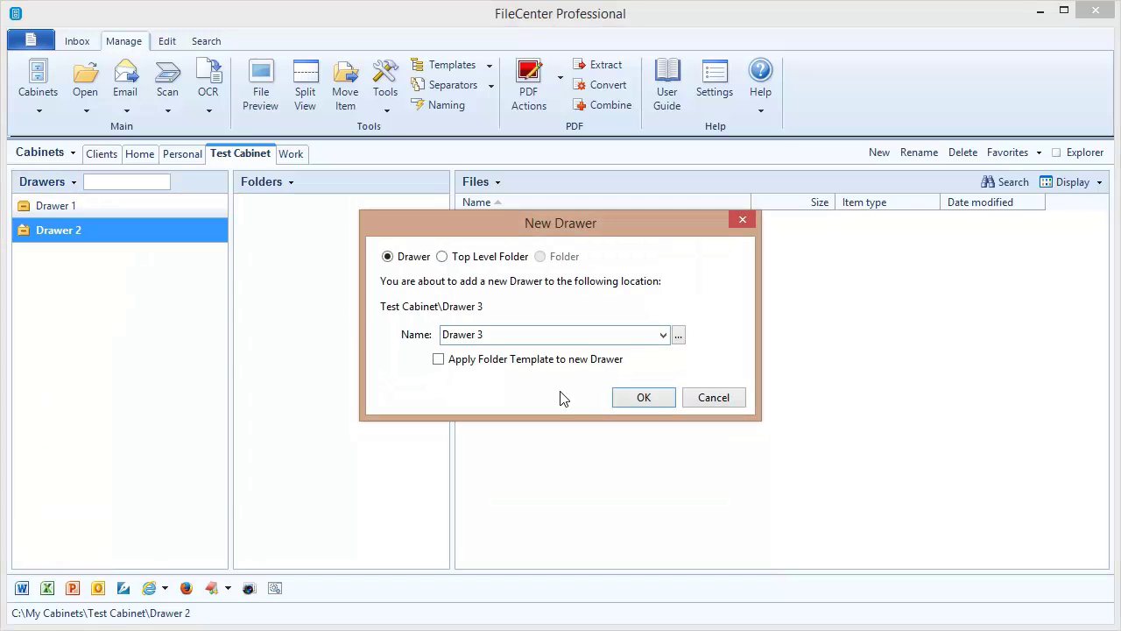
pyautogui.click(638, 399)
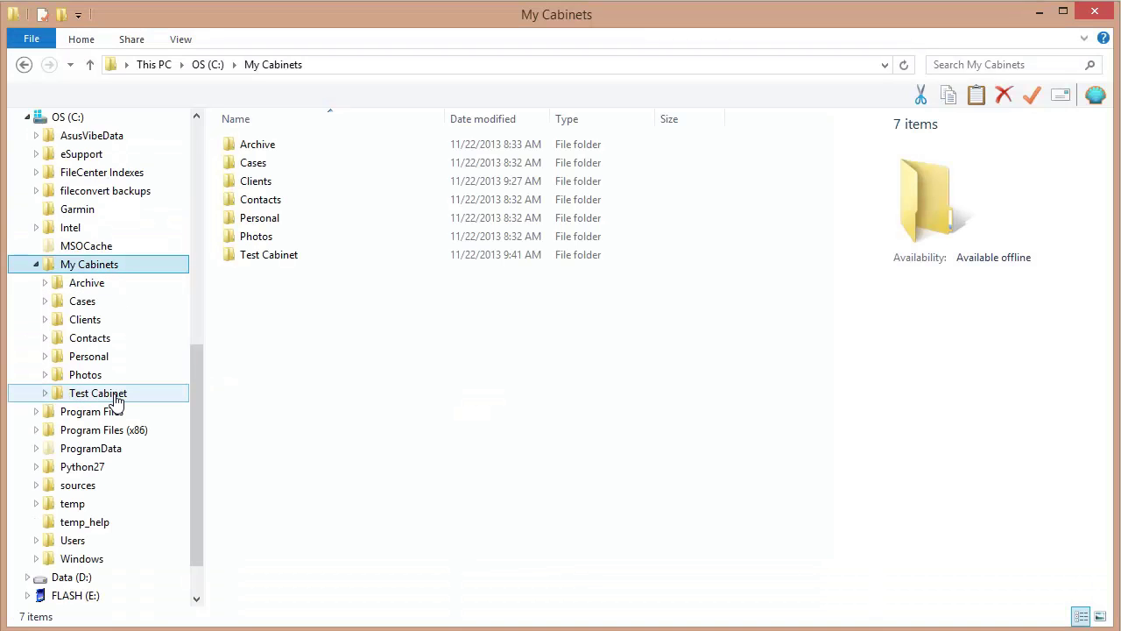
# Show the Test Cabinet folder under My Cabinets in Explorer's navigation pane.
pyautogui.click(116, 395)
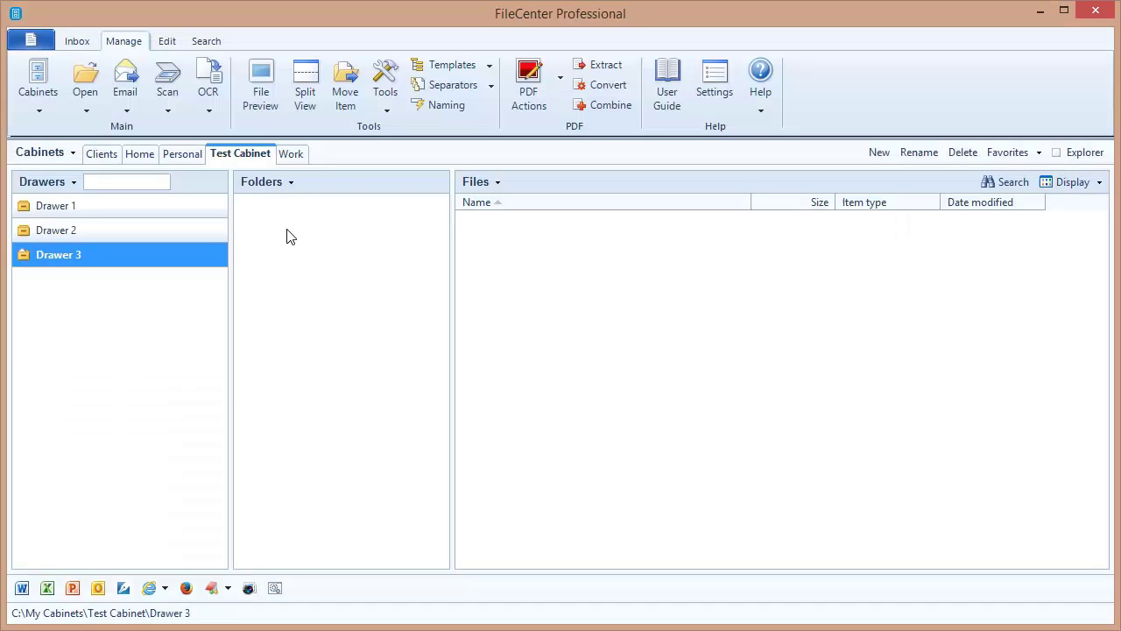
# Create top-level Folder 1 in Drawer 3, with Folder 2 inside it.
pyautogui.click(279, 183)
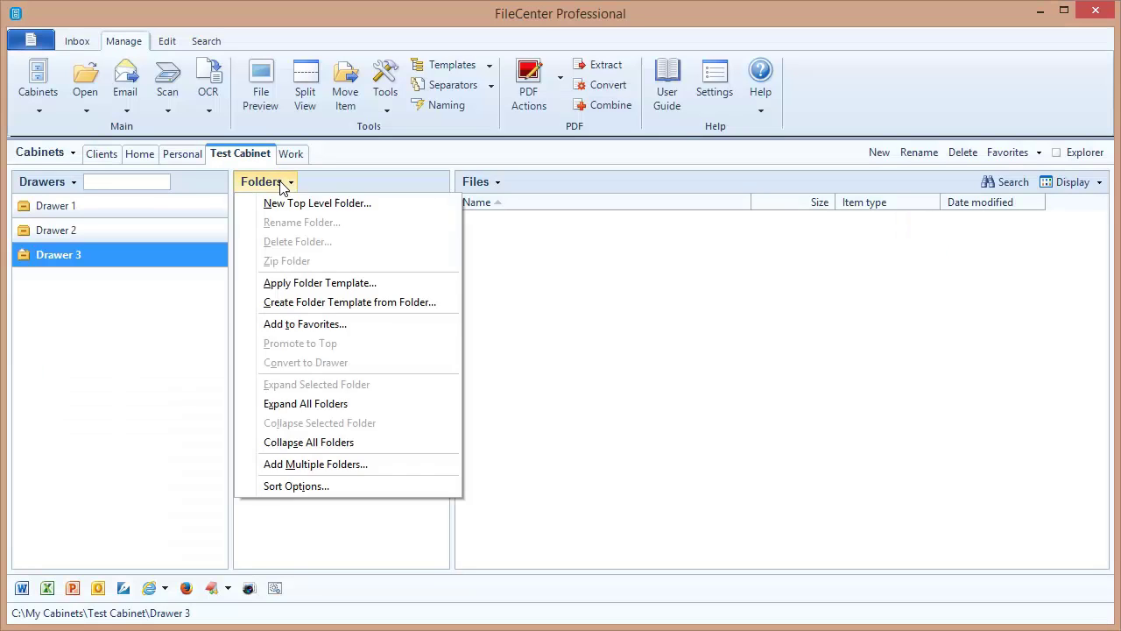
pyautogui.click(287, 204)
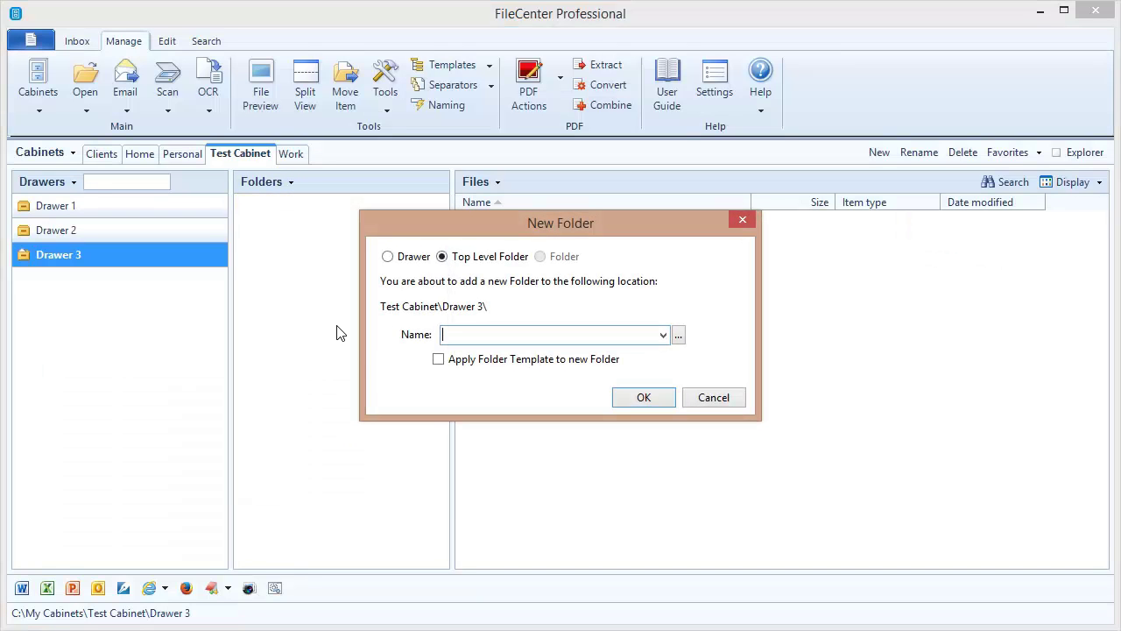
pyautogui.write('Folder 1')
pyautogui.press('Return')
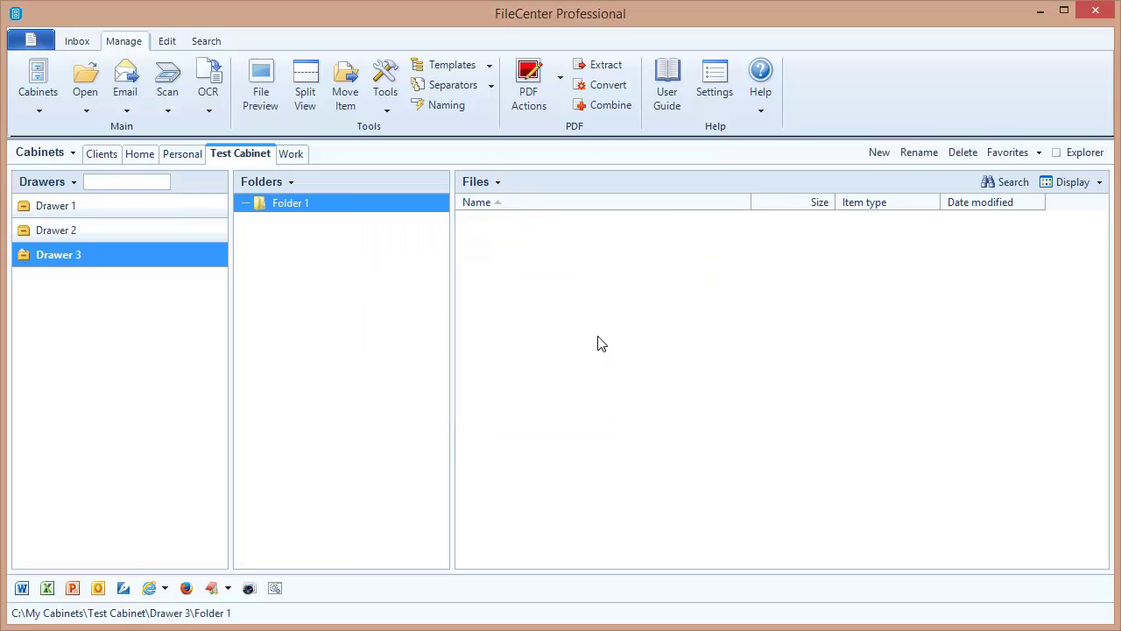
pyautogui.click(281, 185)
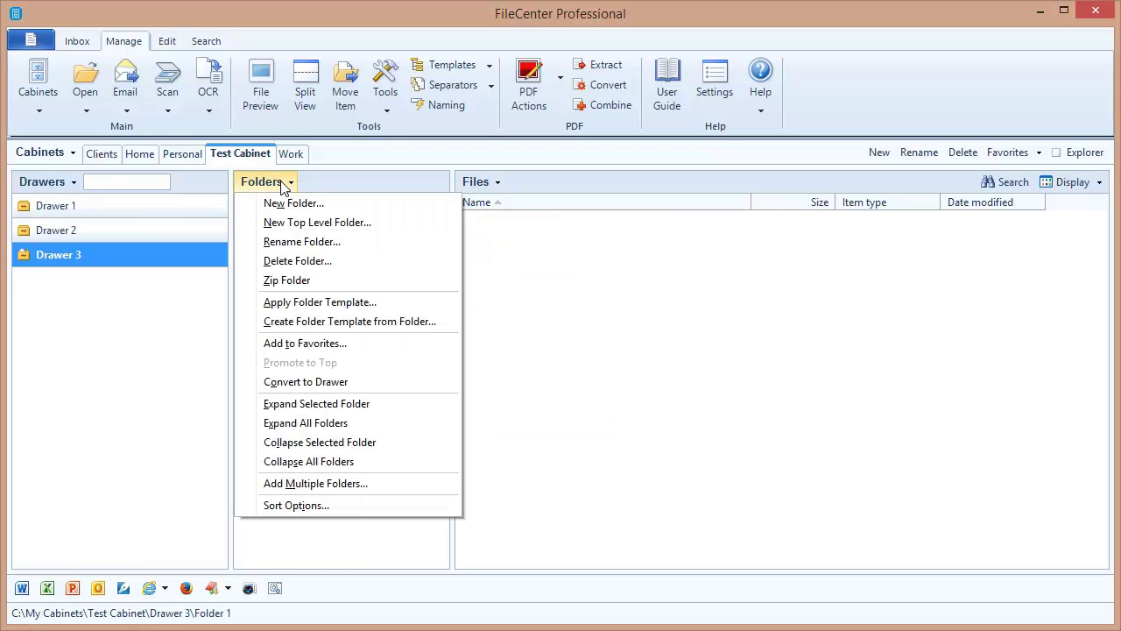
pyautogui.click(281, 185)
pyautogui.click(283, 185)
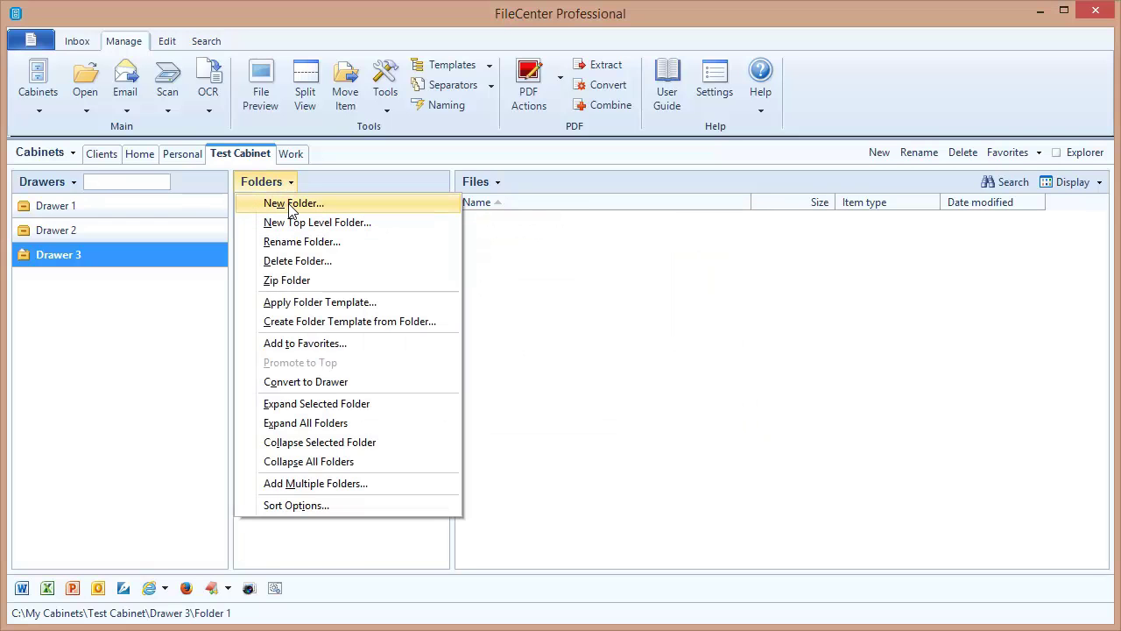
pyautogui.click(292, 209)
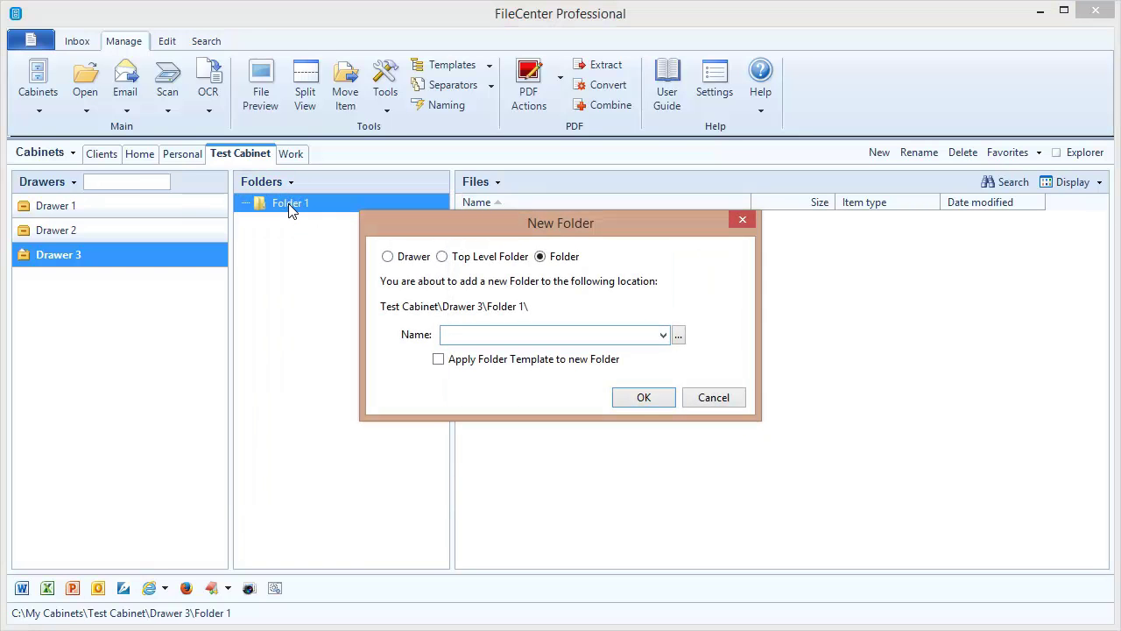
pyautogui.write('Folder 2')
pyautogui.press('Return')
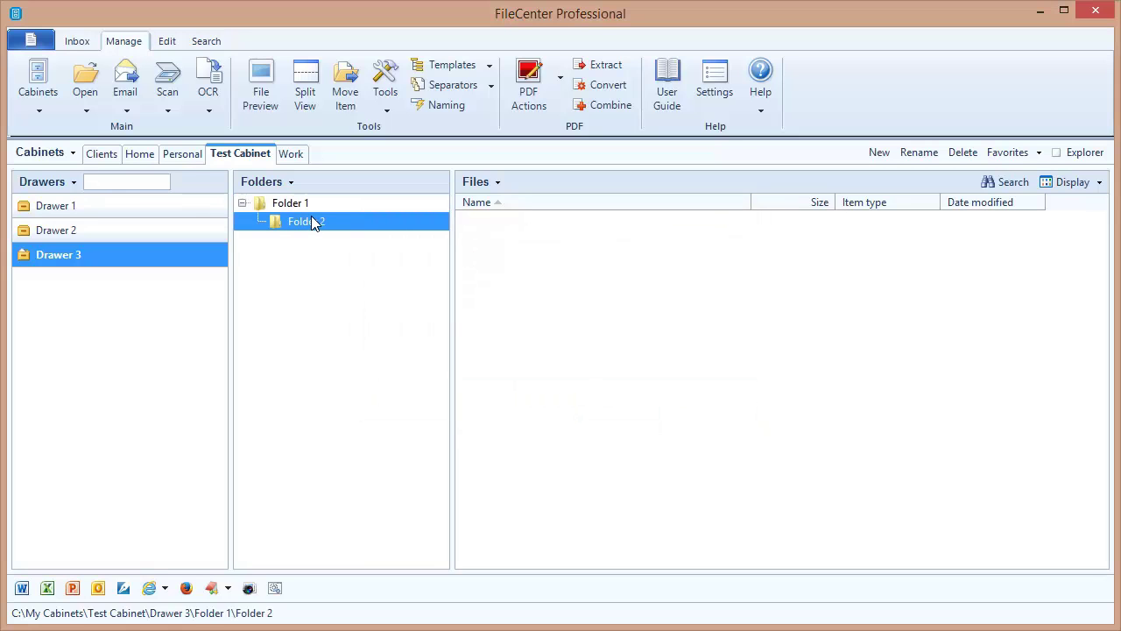
# Add Folder 3 inside Folder 2 and Folder 4 inside Folder 1, then collapse Folder 2.
pyautogui.click(296, 205)
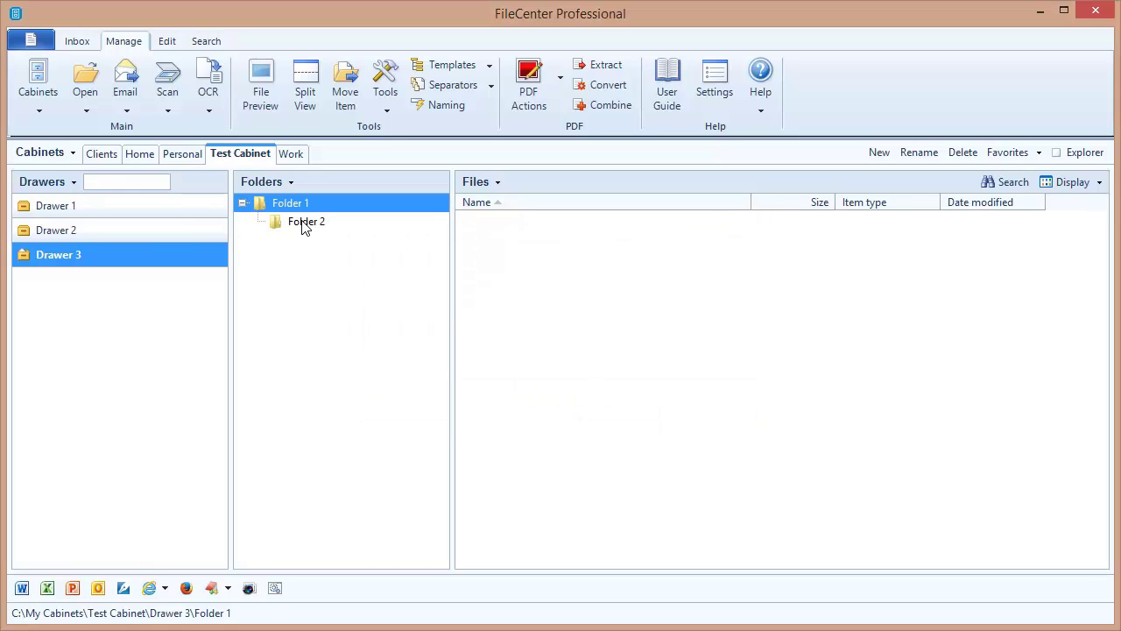
pyautogui.click(302, 224)
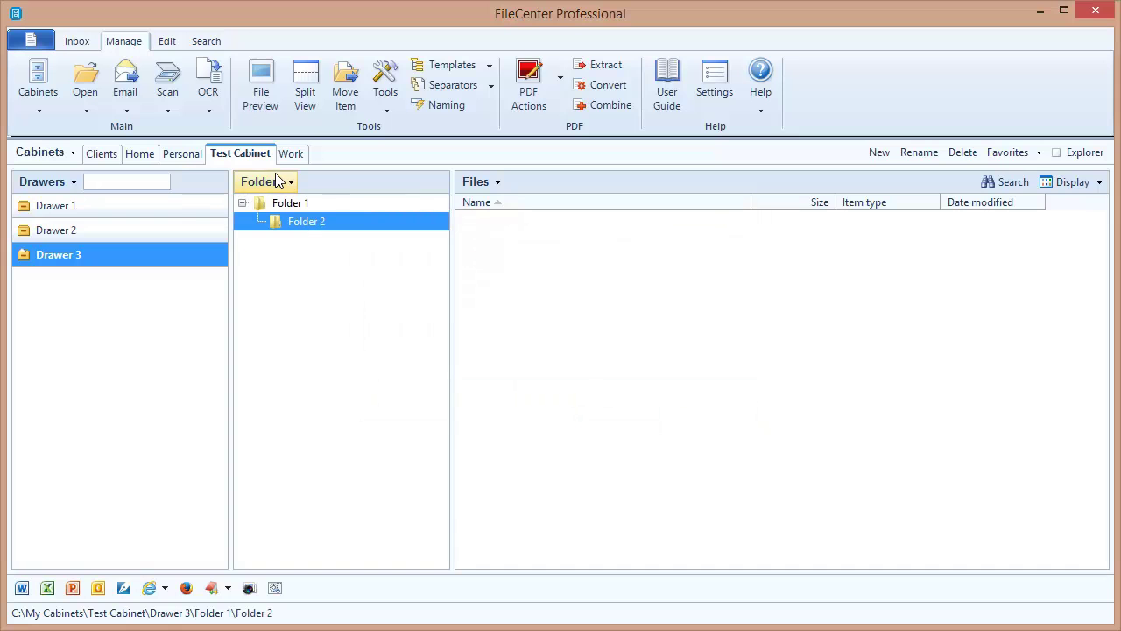
pyautogui.click(278, 187)
pyautogui.click(285, 201)
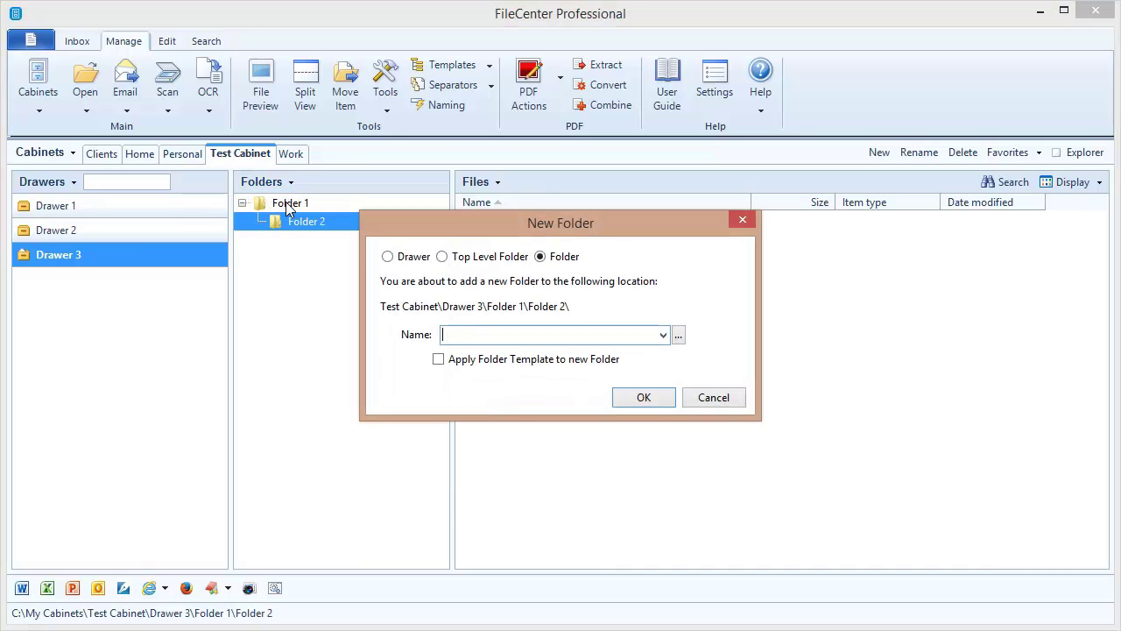
pyautogui.write('Folder 3')
pyautogui.press('Return')
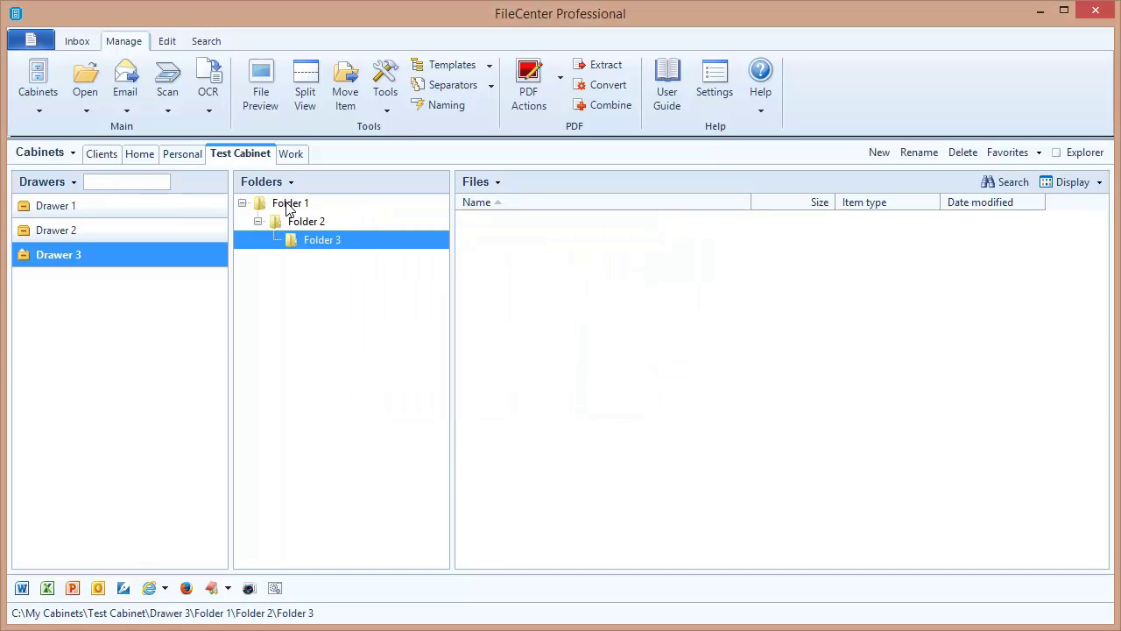
pyautogui.click(288, 206)
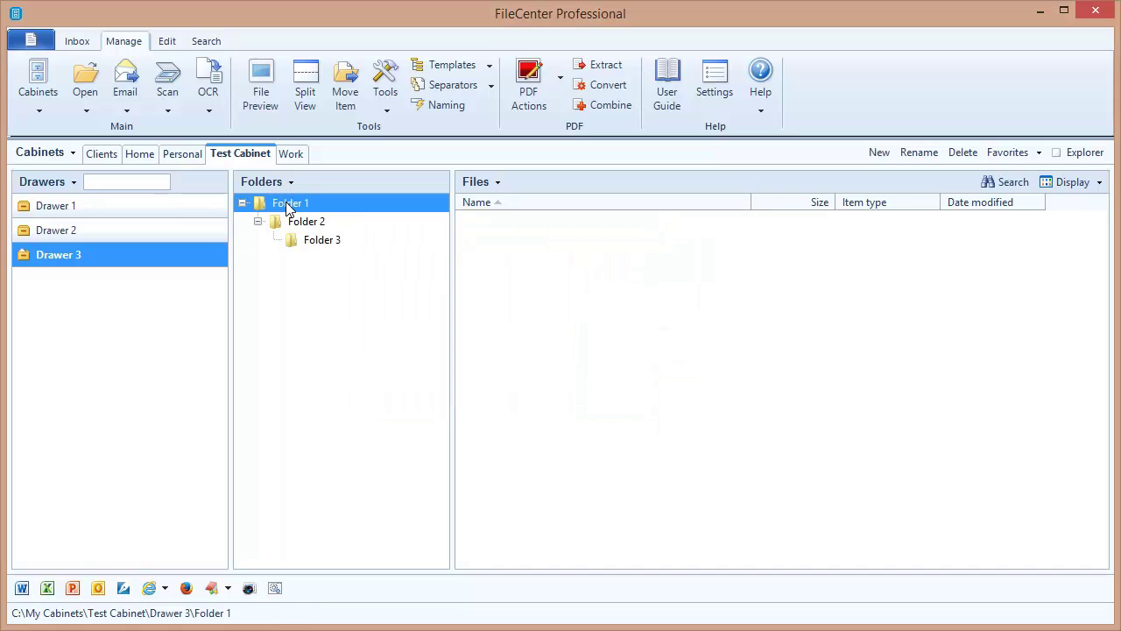
pyautogui.click(278, 182)
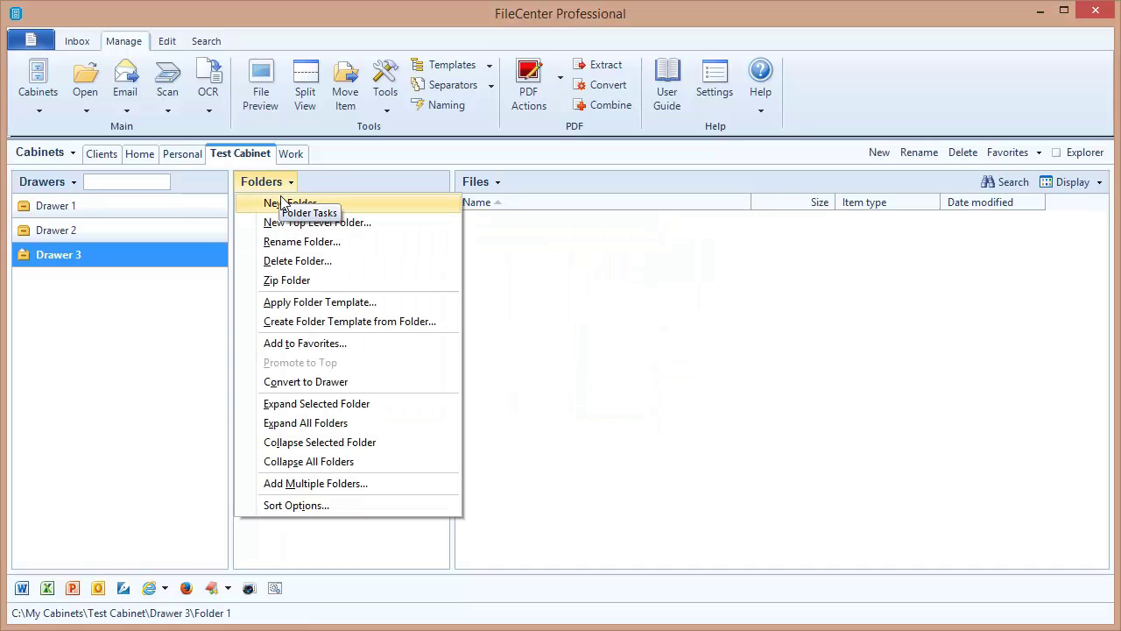
pyautogui.click(283, 203)
pyautogui.write('Fo')
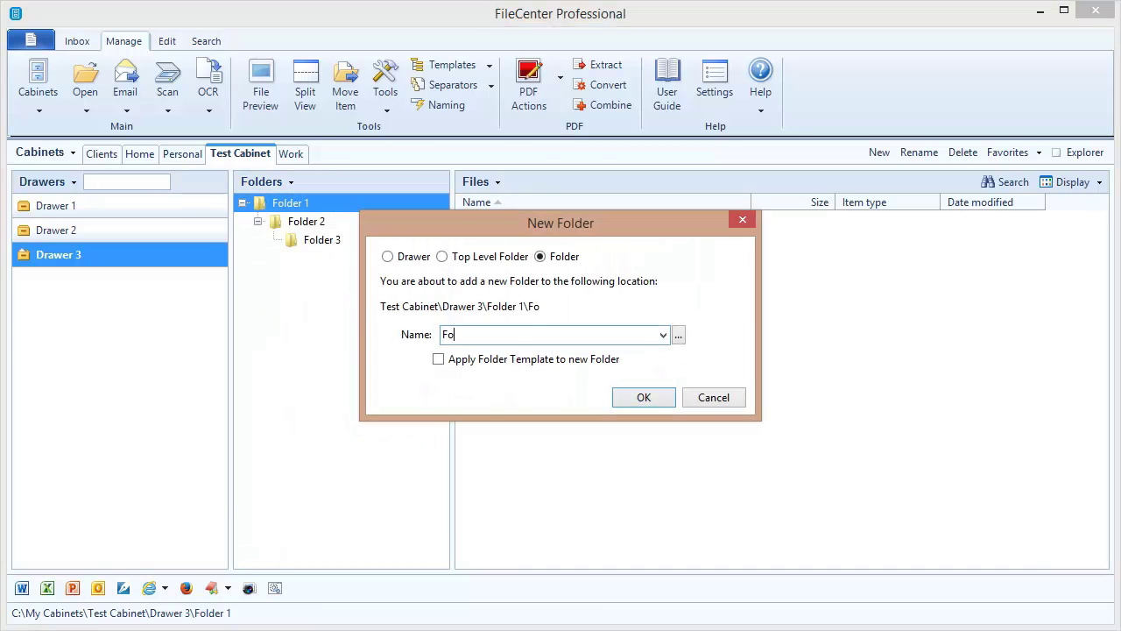
pyautogui.write('lder 4')
pyautogui.press('Return')
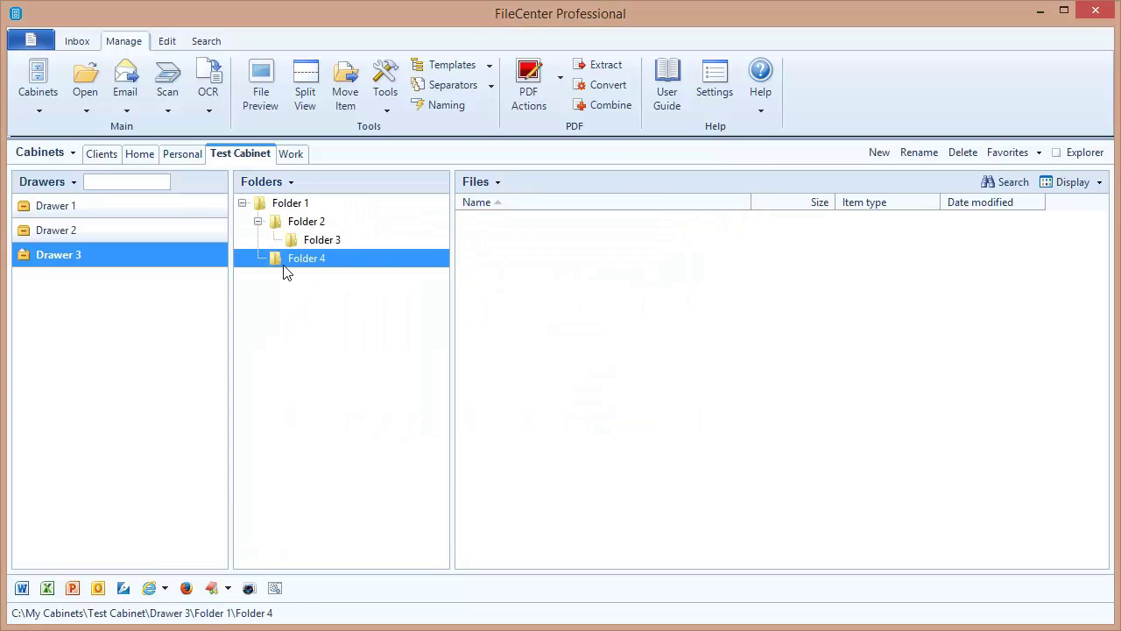
pyautogui.click(258, 222)
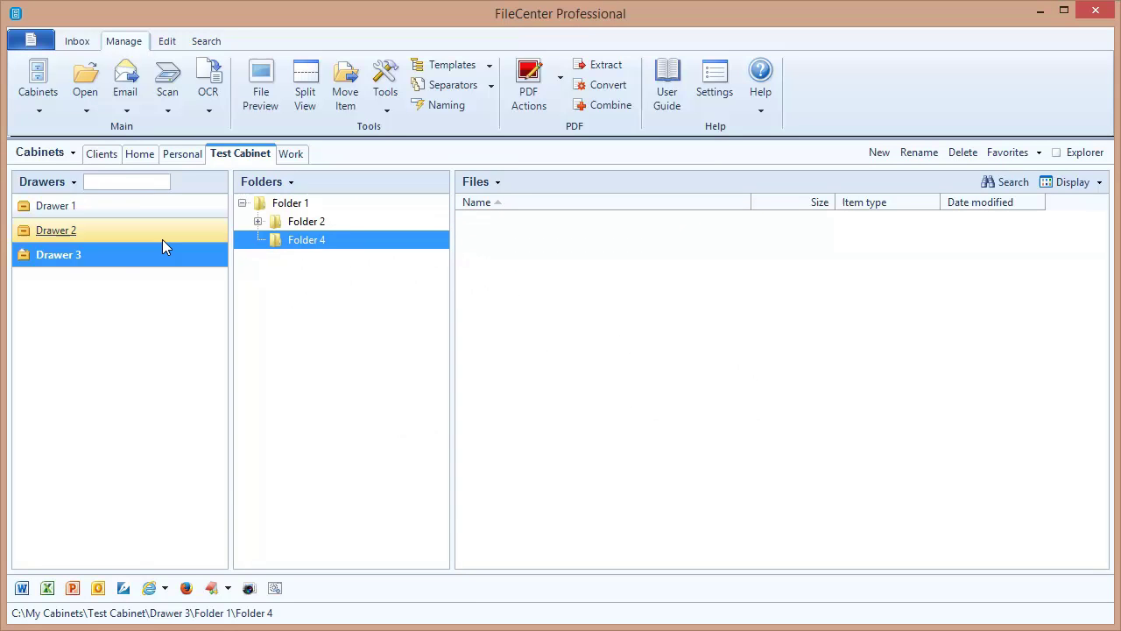
# Add top-level Folder 5 to Drawer 3 and re-expand Folder 1 in the tree.
pyautogui.click(289, 183)
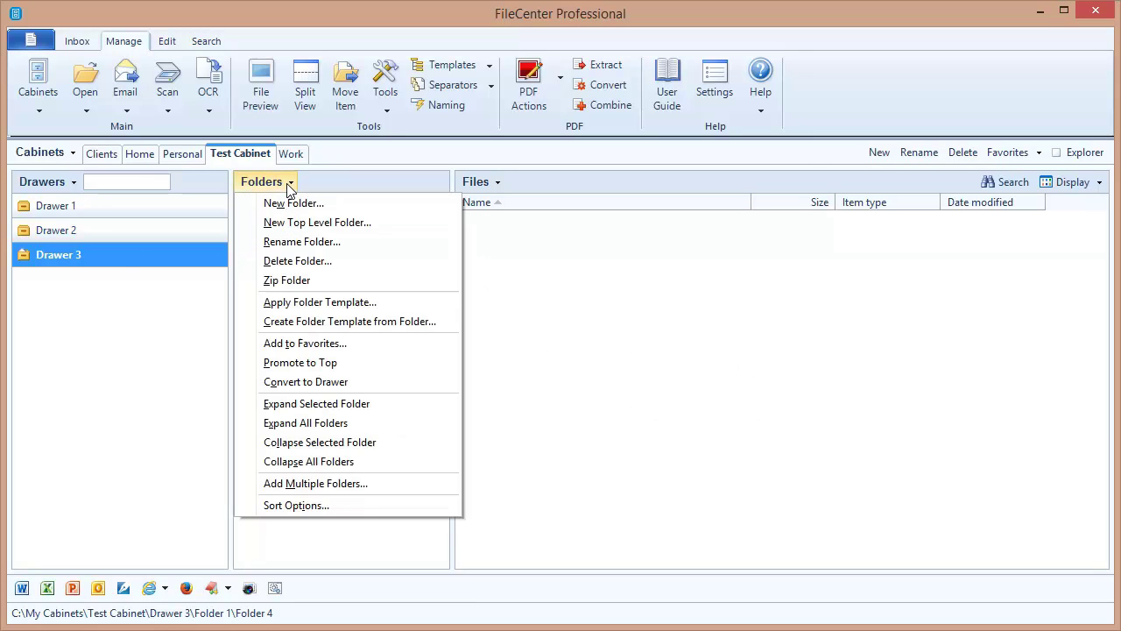
pyautogui.click(308, 221)
pyautogui.write('Folde')
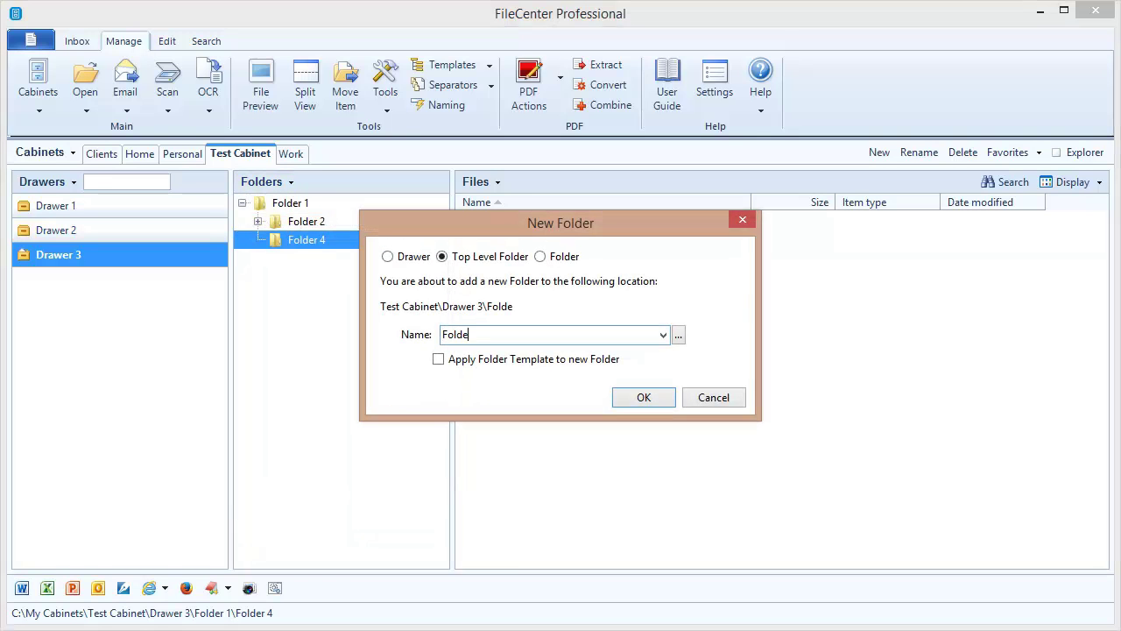
pyautogui.write('r 5')
pyautogui.press('Return')
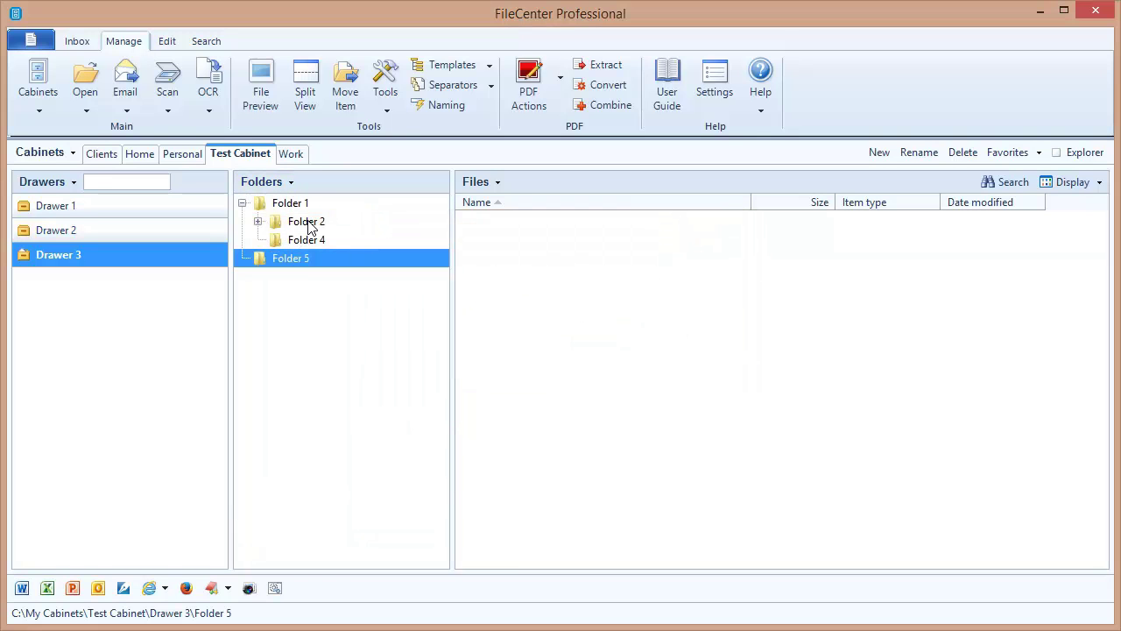
pyautogui.click(243, 204)
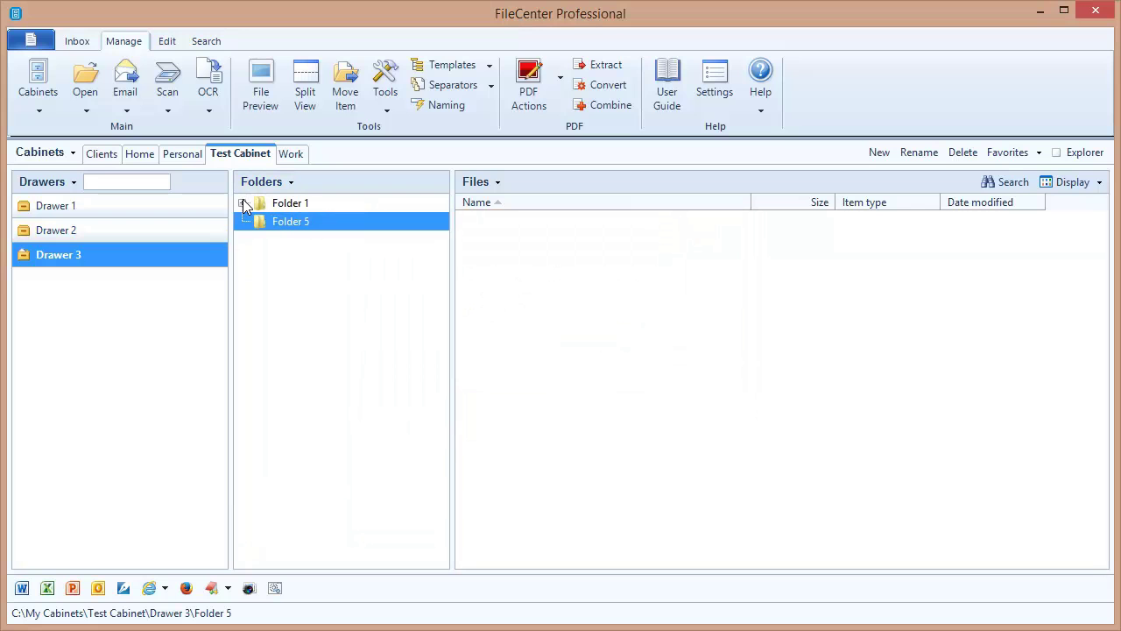
pyautogui.click(243, 203)
# Browse on disk into Drawer 3 > Folder 1 > Folder 4 and expand Drawer 3 and Folder 1 in the tree.
pyautogui.click(258, 222)
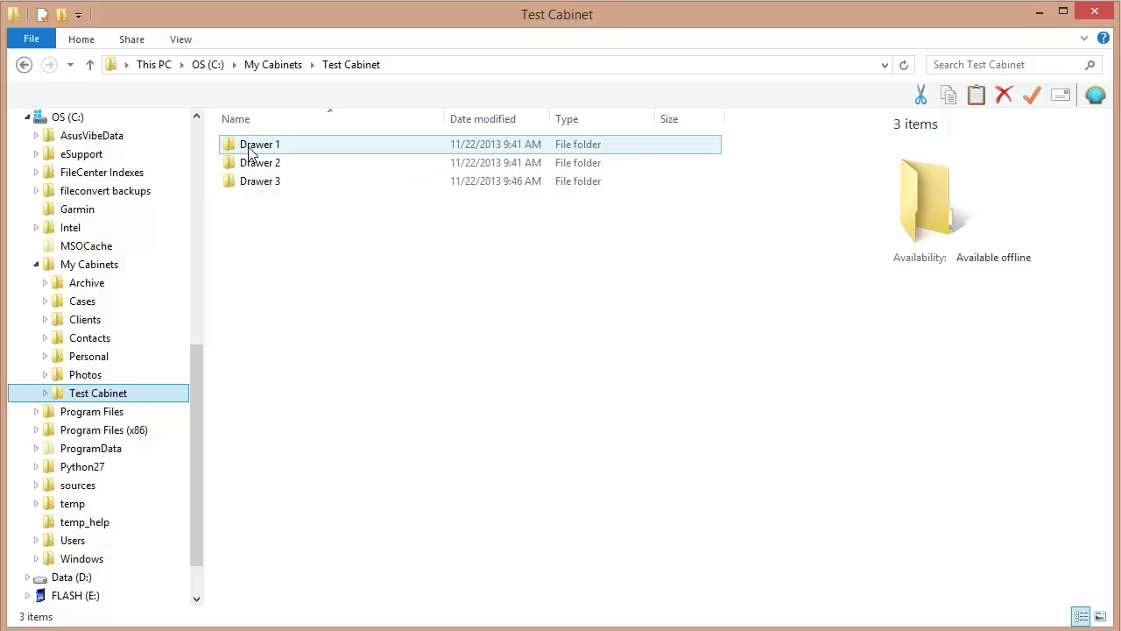
pyautogui.doubleClick(252, 181)
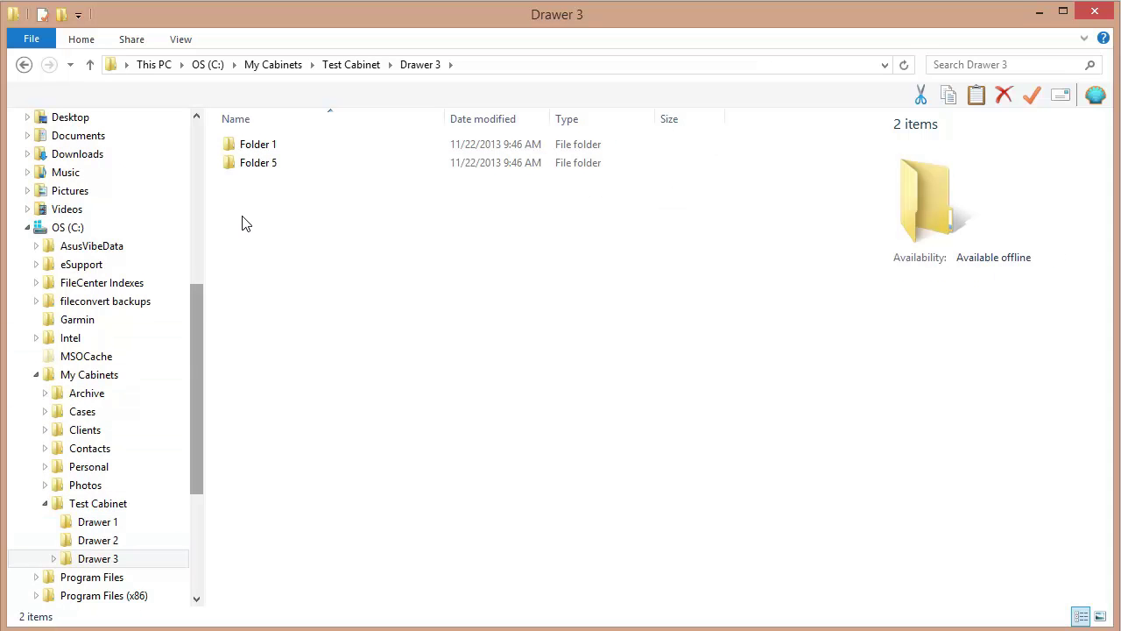
pyautogui.doubleClick(251, 147)
pyautogui.click(250, 164)
pyautogui.doubleClick(250, 165)
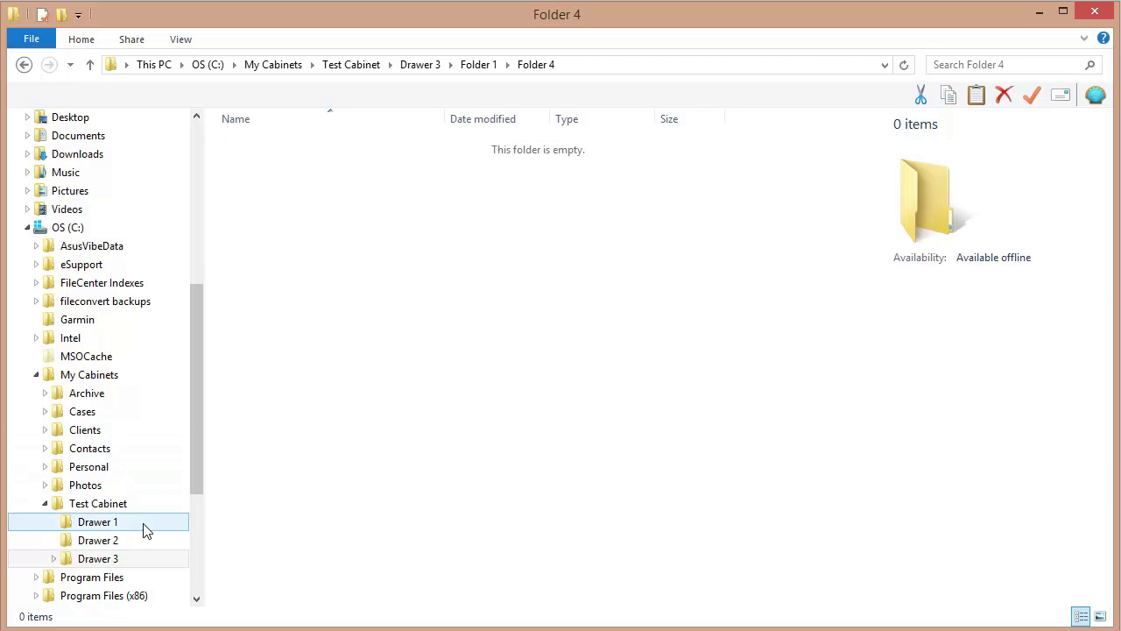
pyautogui.click(54, 558)
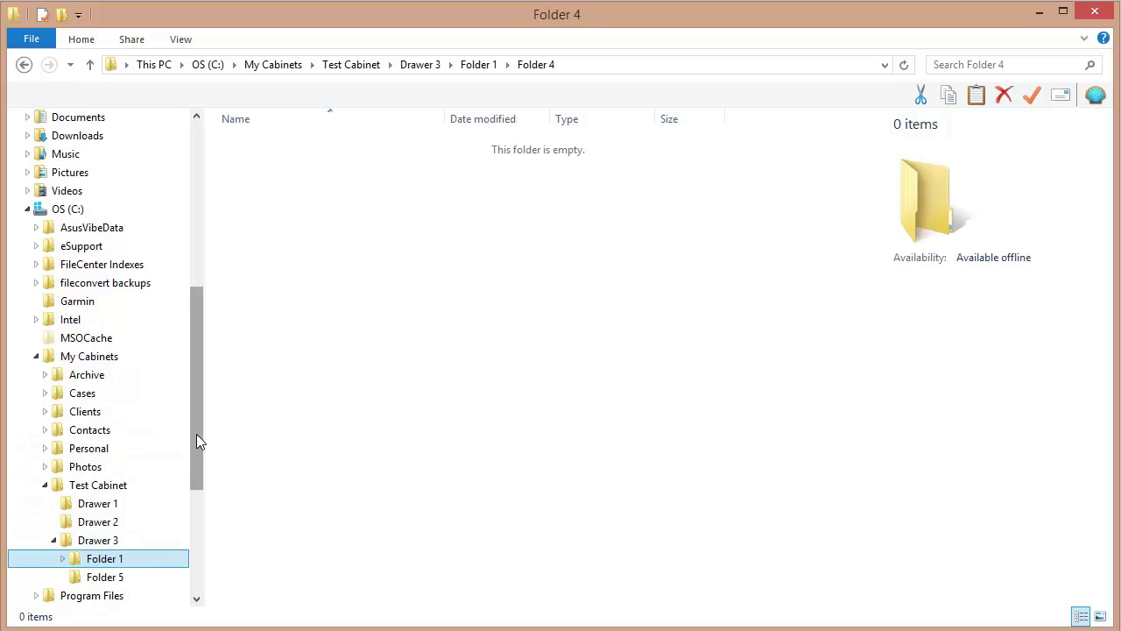
pyautogui.scroll(-3, 197, 433)
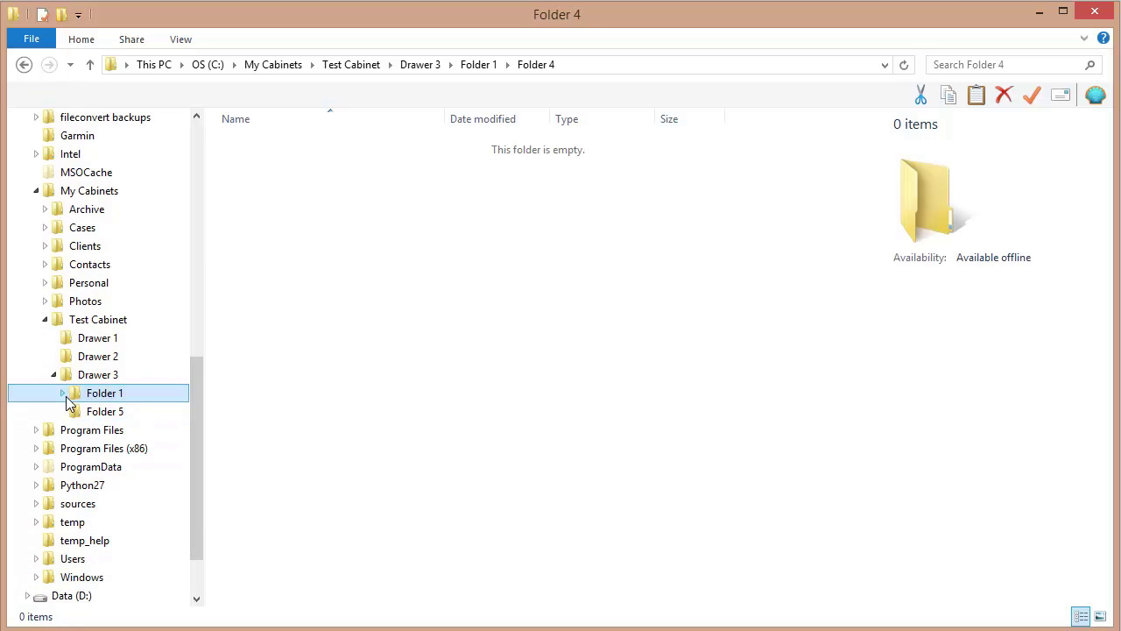
pyautogui.click(64, 393)
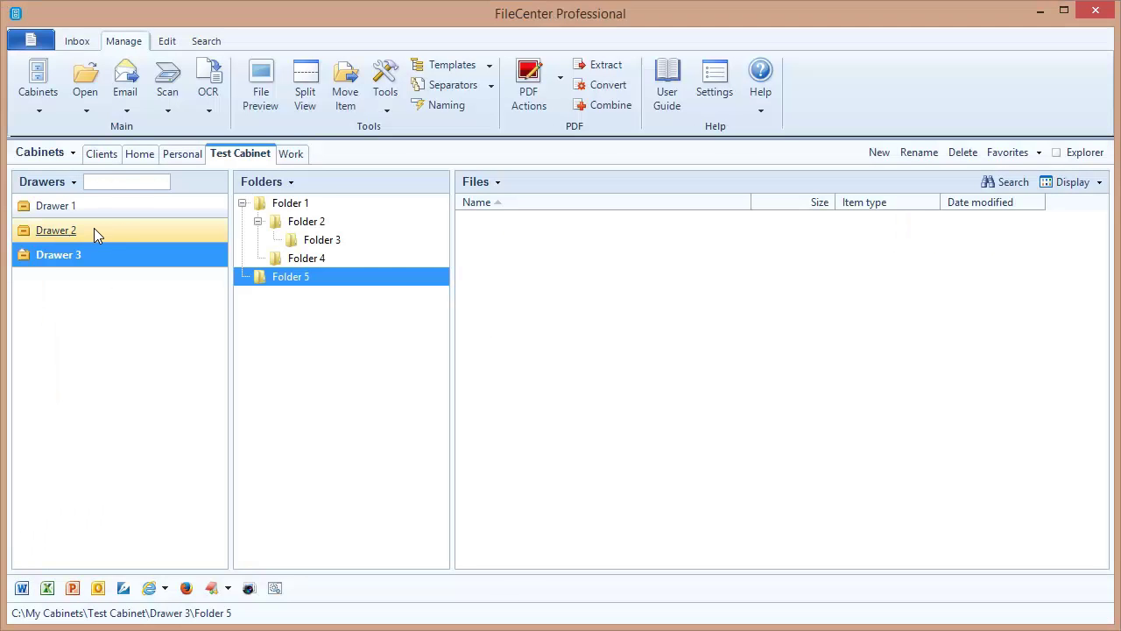
pyautogui.click(93, 228)
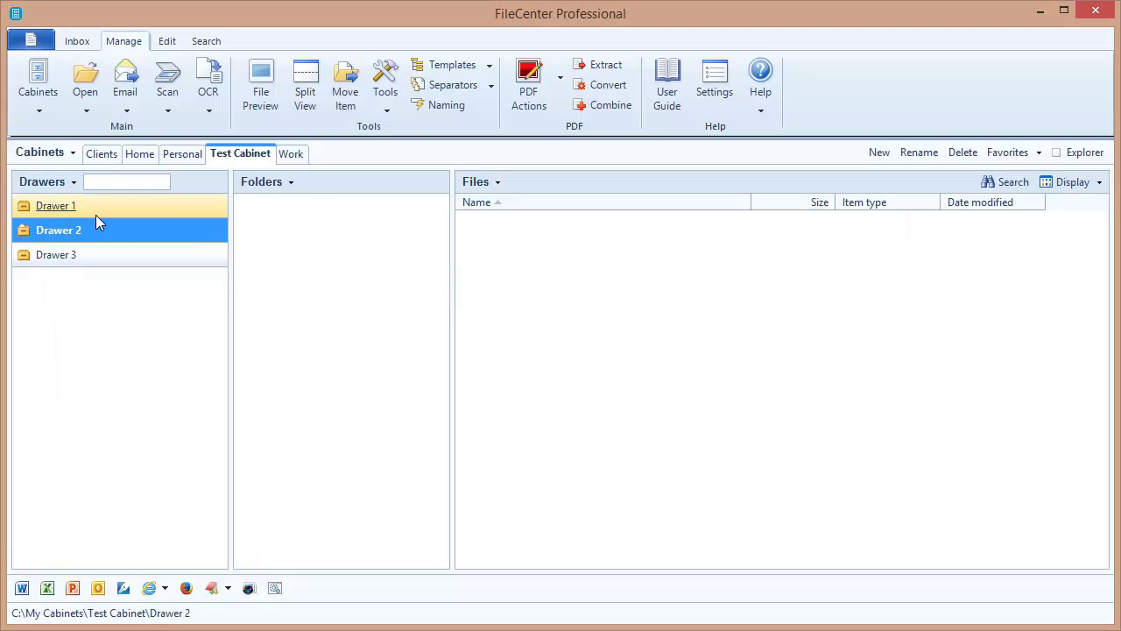
pyautogui.click(100, 204)
pyautogui.click(109, 237)
pyautogui.click(116, 253)
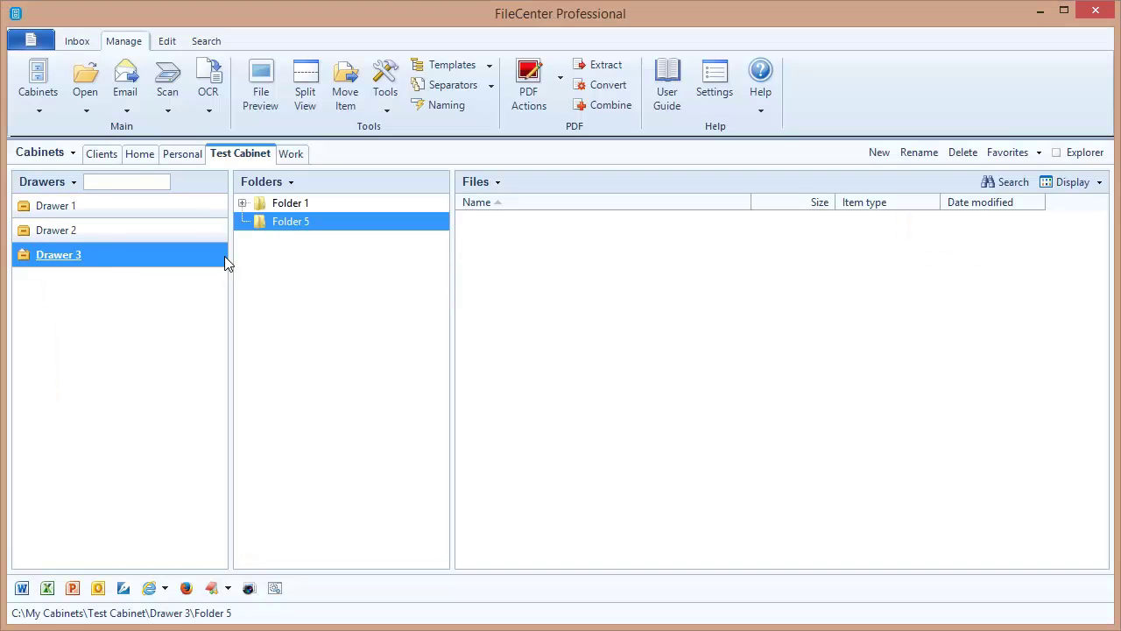
pyautogui.click(242, 203)
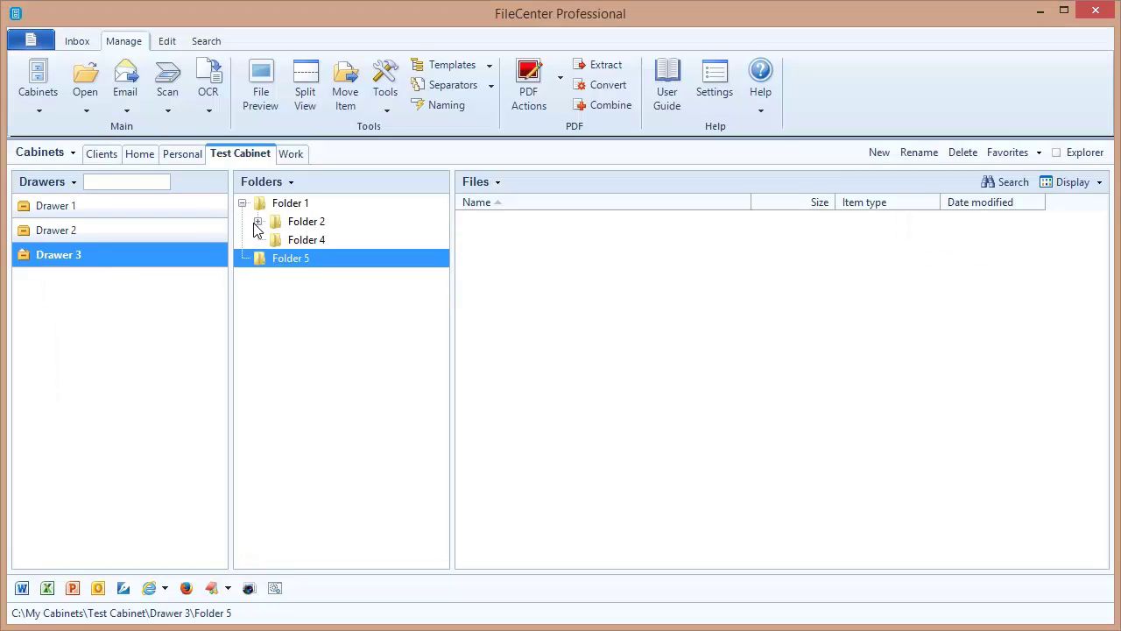
pyautogui.click(258, 221)
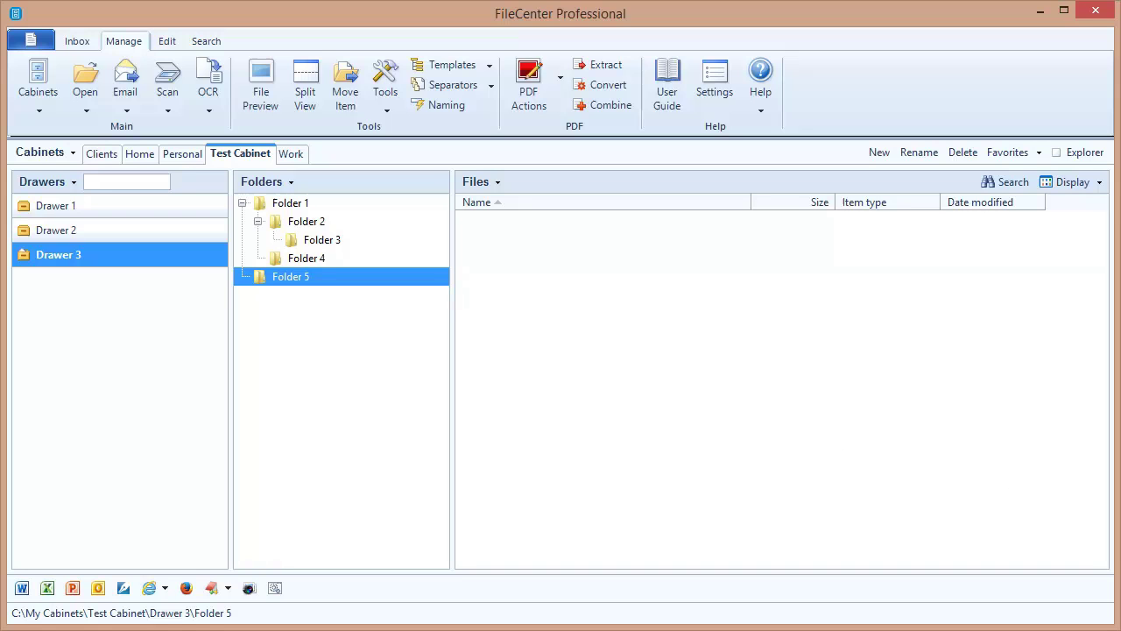
# Drop Subrogation Terms.pdf into Folder 5's Files pane and confirm the drop.
pyautogui.moveTo(1120, 455); pyautogui.dragTo(805, 379)
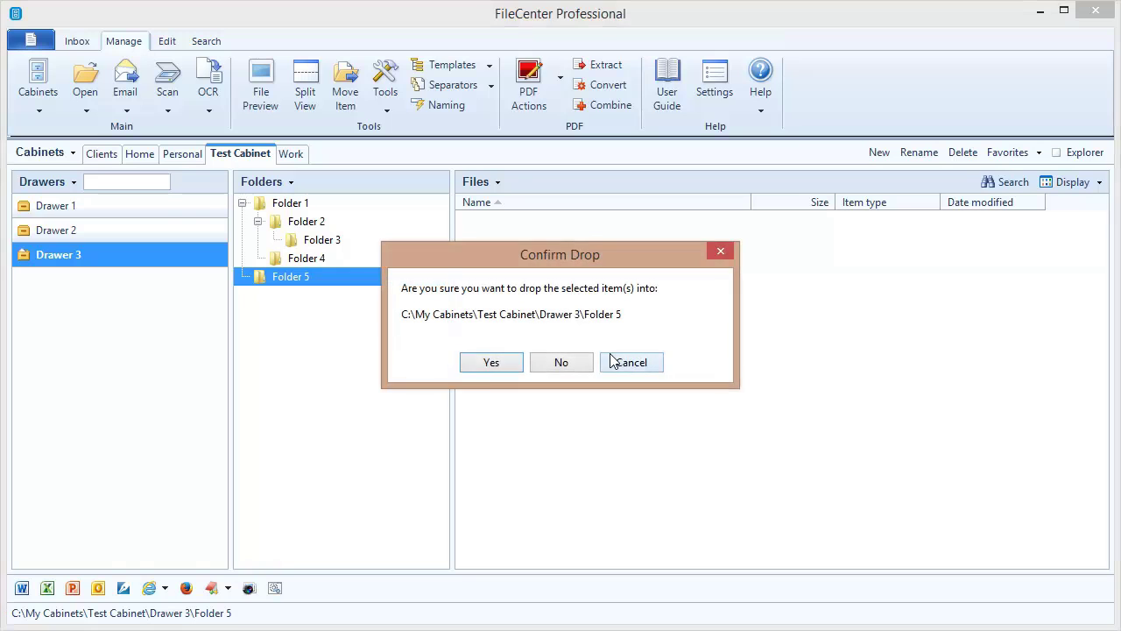
pyautogui.click(485, 368)
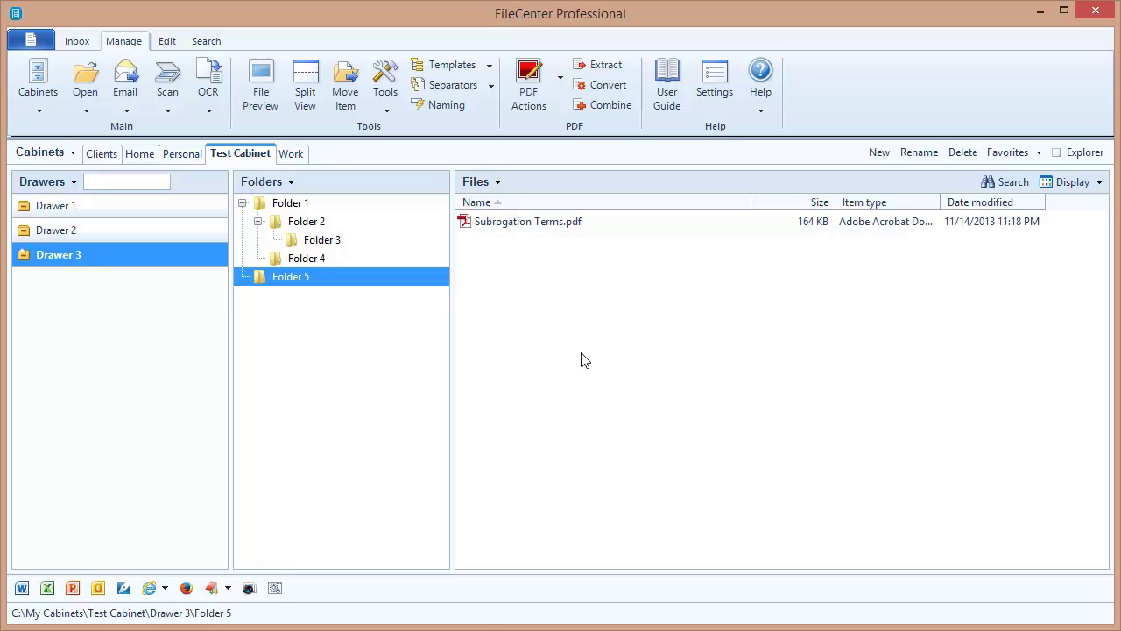
# Show C:\My Cabinets\Cases in Explorer and expand Cases to list its seven case folders.
pyautogui.click(477, 629)
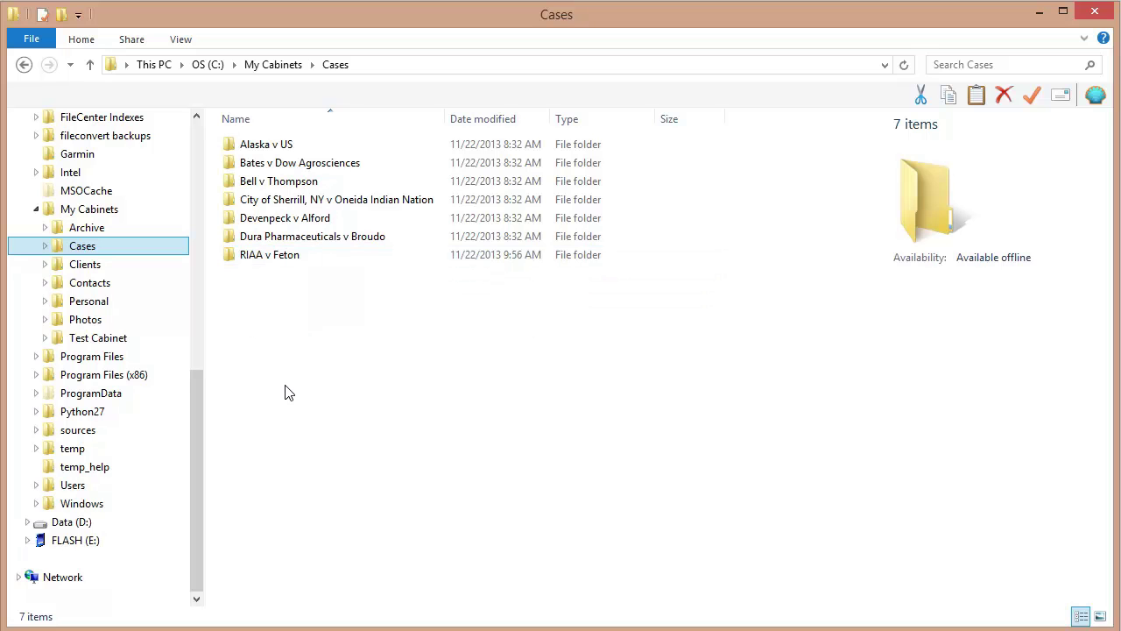
pyautogui.click(46, 246)
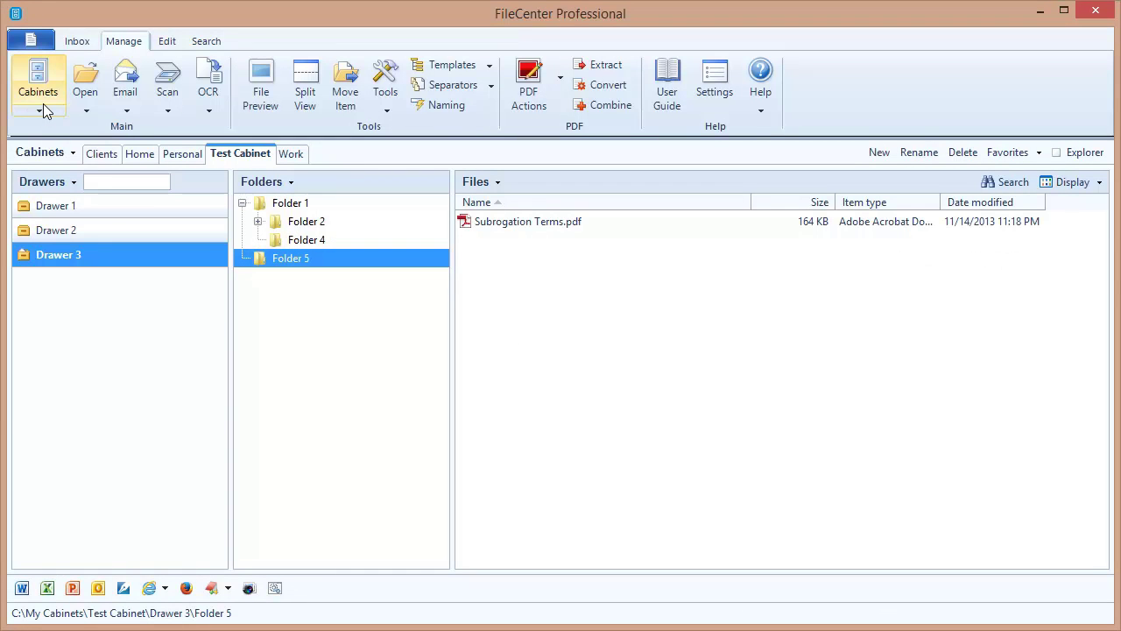
# Start a new cabinet named 'Current Cases' with location C:\My Cabinets\Cases.
pyautogui.click(39, 110)
pyautogui.click(51, 144)
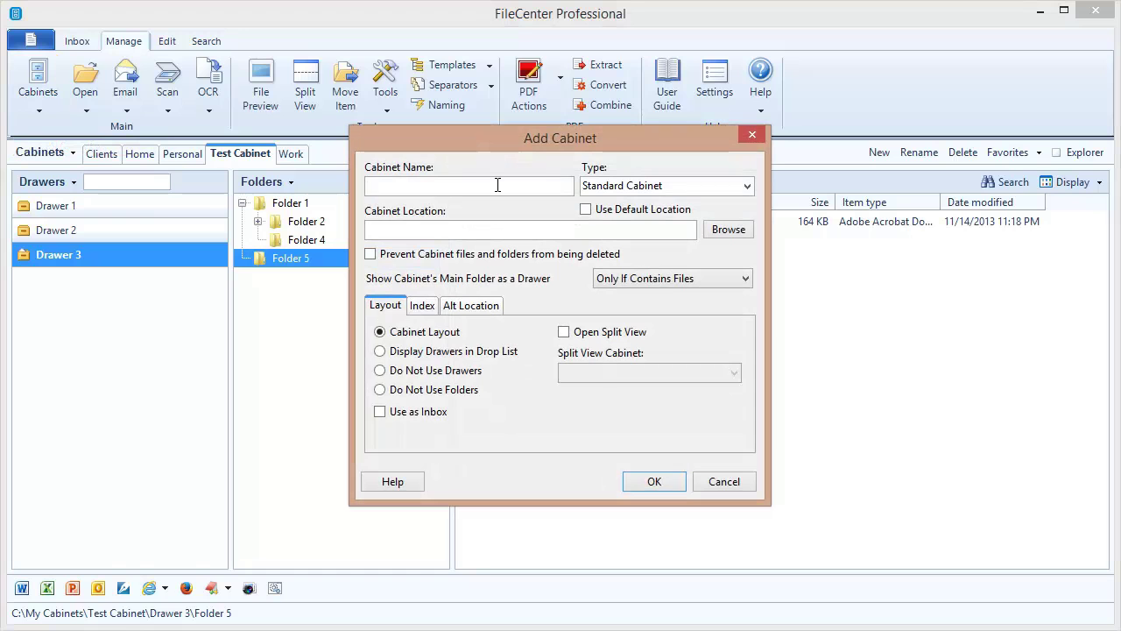
pyautogui.write('Current Cases')
pyautogui.write('C:\\My Cabinets\\Cases')
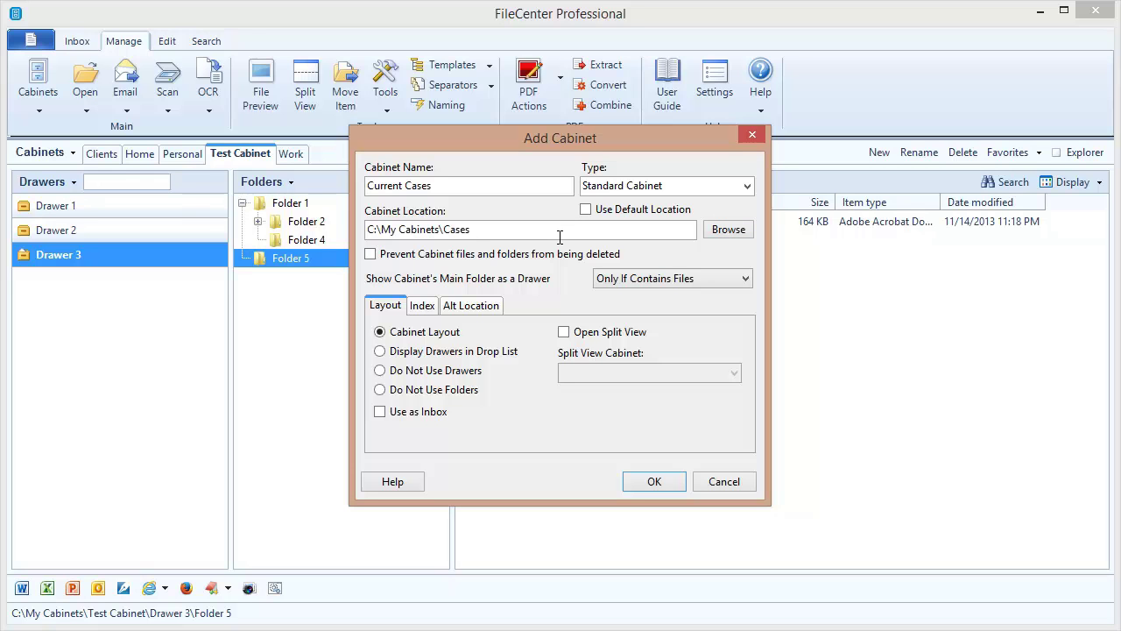
# Confirm the Current Cases cabinet and open its Alaska v US drawer.
pyautogui.click(653, 482)
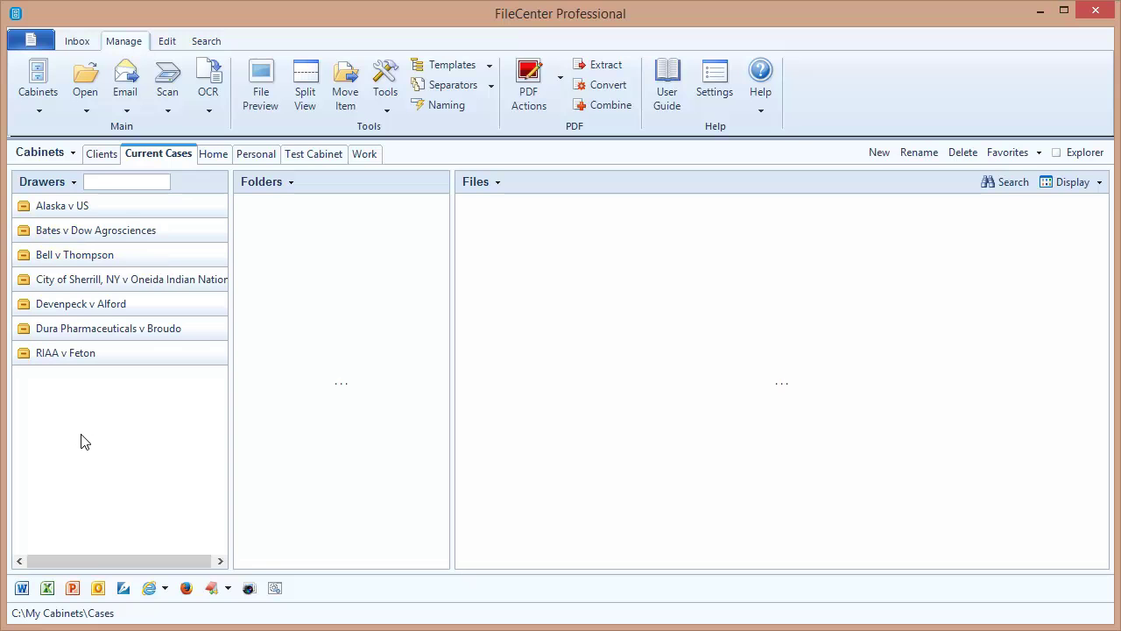
pyautogui.click(69, 210)
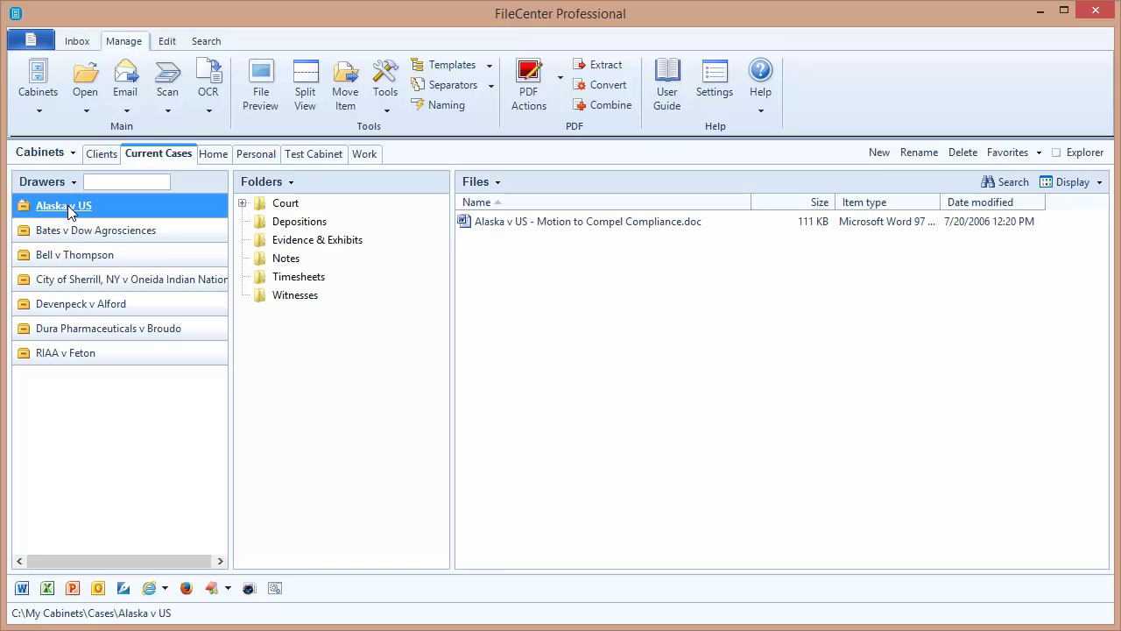